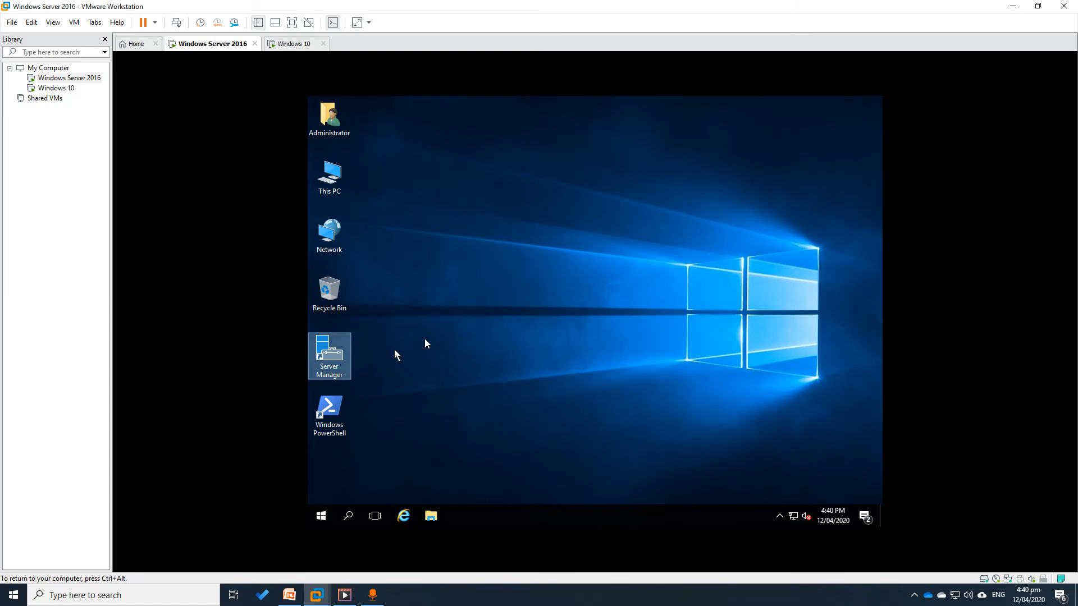
Launch Server Manager on the server VM and show its Tools list of administrative tools
{"action": "double_click", "coordinate": [329, 351]}
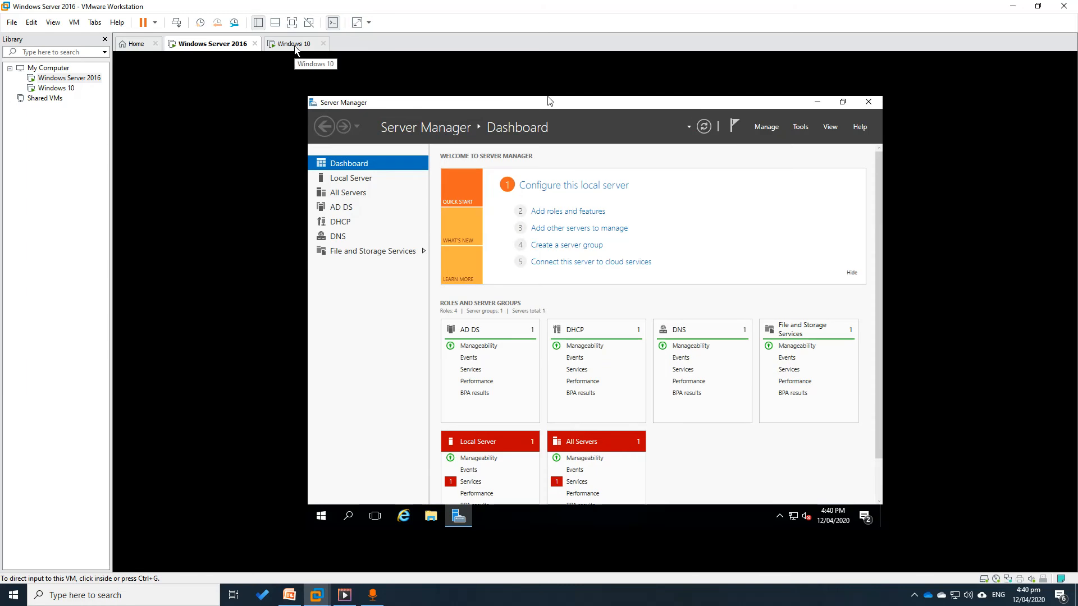
{"action": "left_click", "coordinate": [532, 163]}
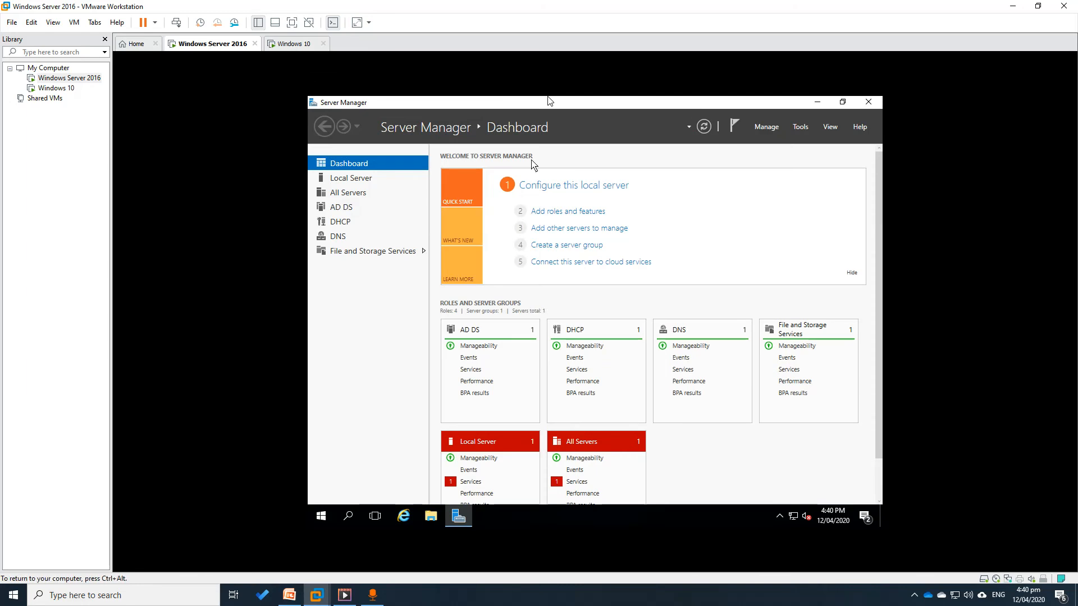
{"action": "left_click", "coordinate": [800, 128]}
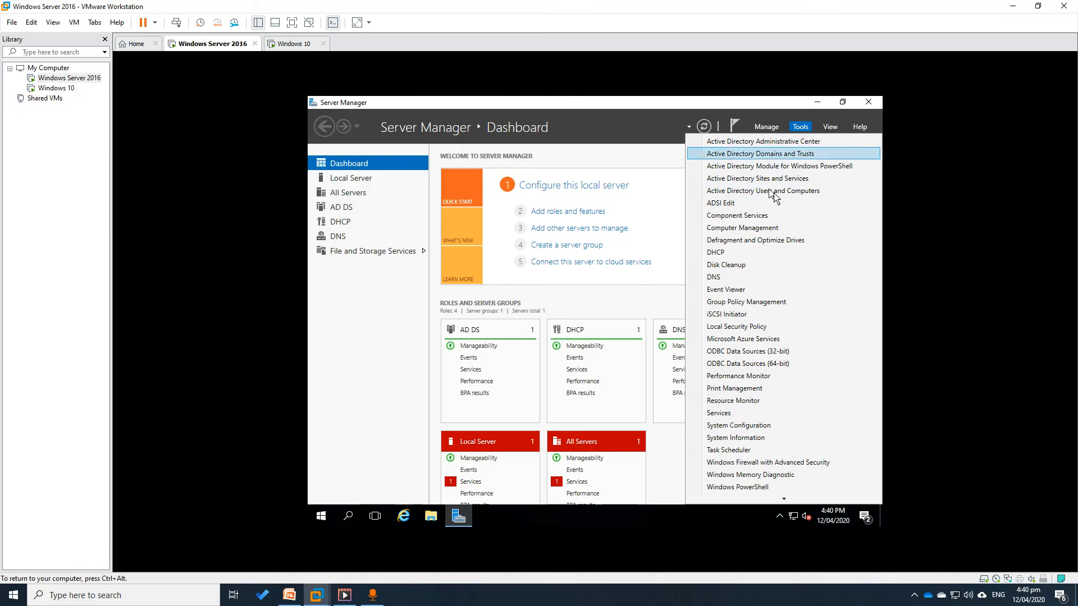
Open Active Directory Users and Computers and check the Sales group's members under ITNETSOLUTIONS OU
{"action": "left_click", "coordinate": [752, 190]}
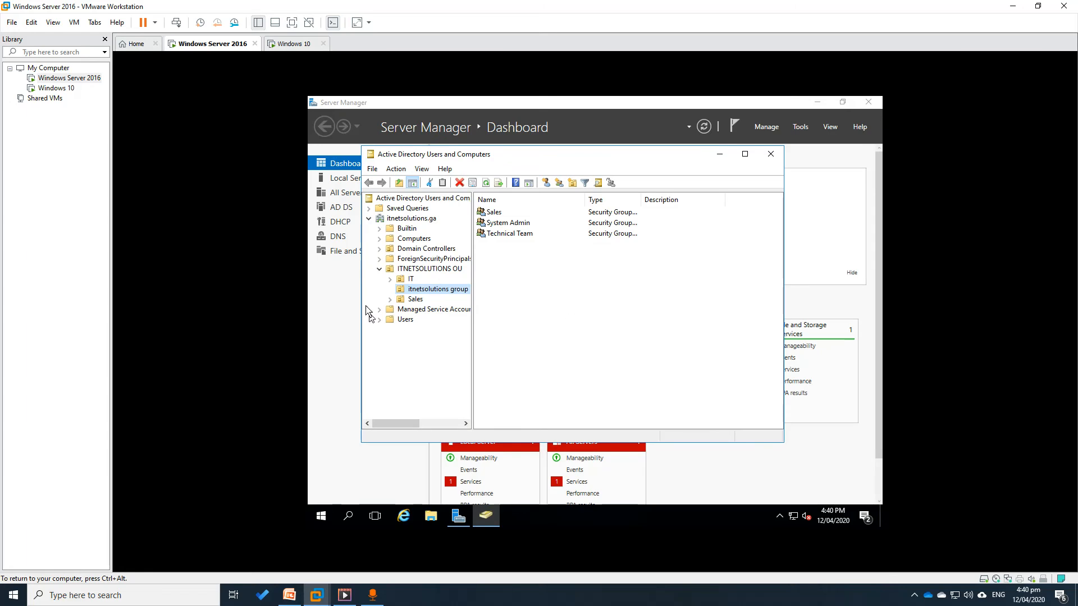
{"action": "left_click", "coordinate": [379, 269]}
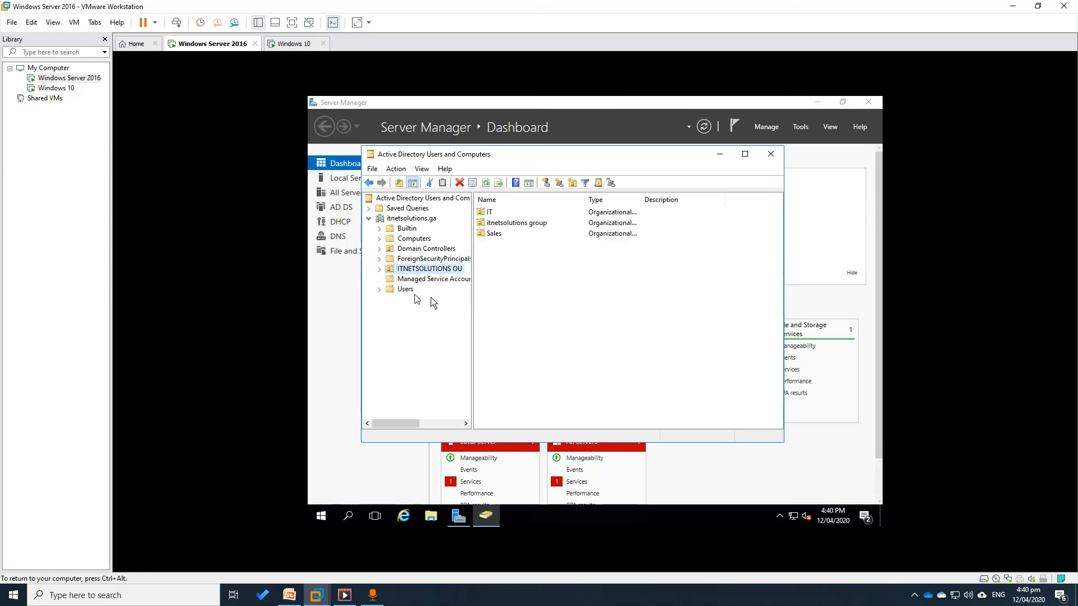
{"action": "left_click", "coordinate": [379, 271]}
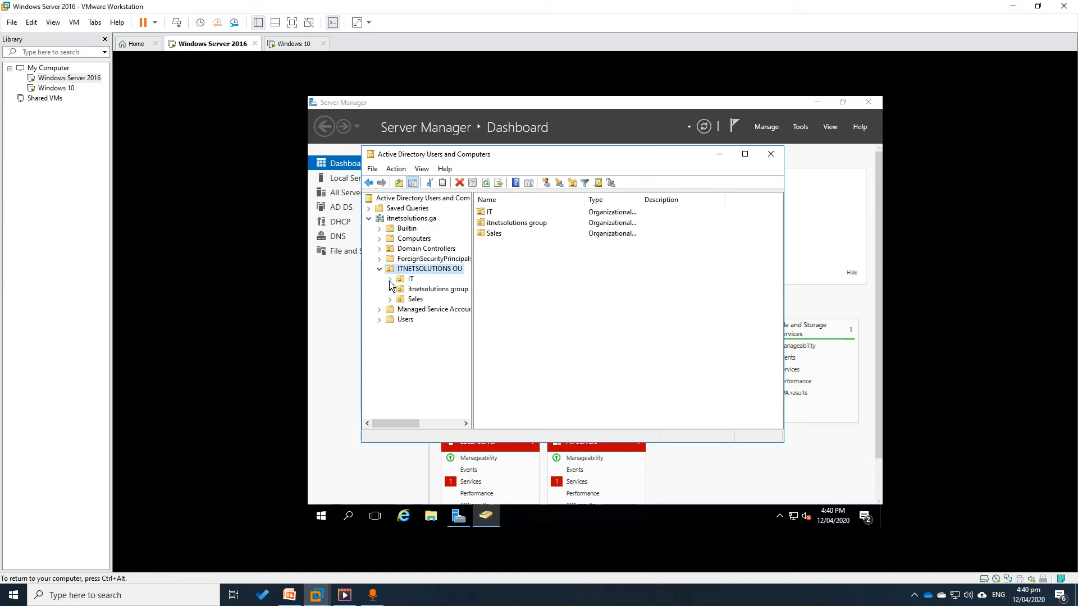
{"action": "left_click", "coordinate": [425, 290]}
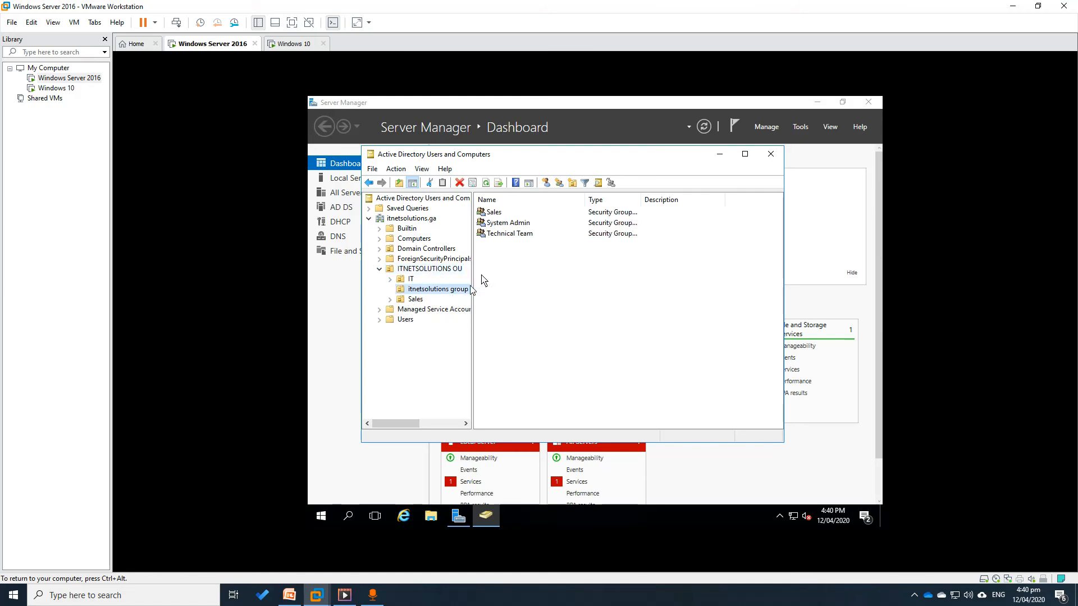
{"action": "double_click", "coordinate": [494, 213]}
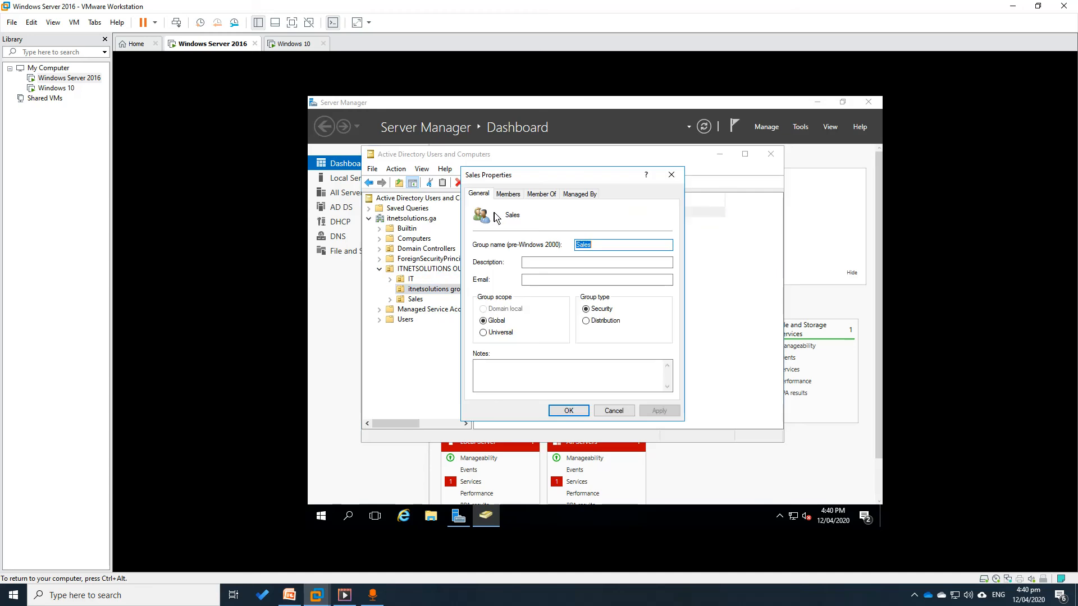
{"action": "left_click", "coordinate": [508, 194]}
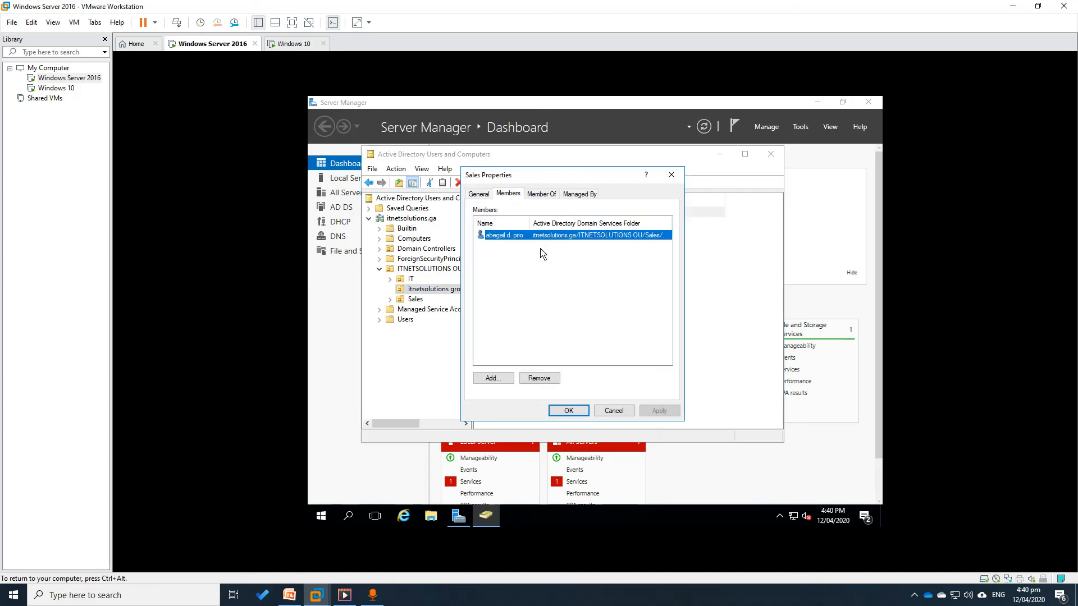
{"action": "left_click", "coordinate": [671, 175]}
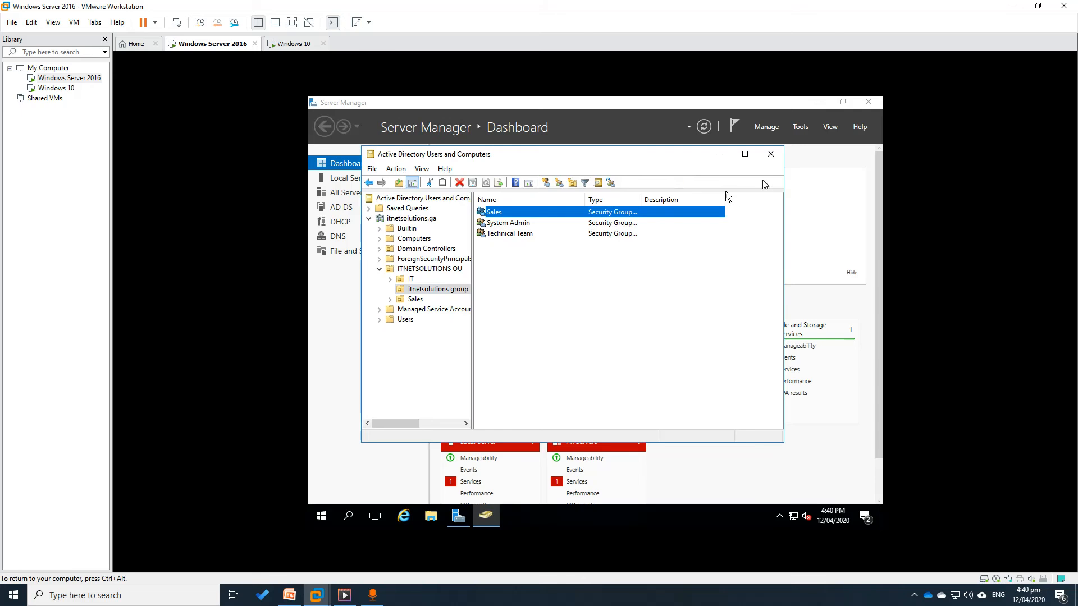
Browse users in the Sales, IT System Admin and Technical team OUs, ending on the Sales user
{"action": "left_click", "coordinate": [389, 299]}
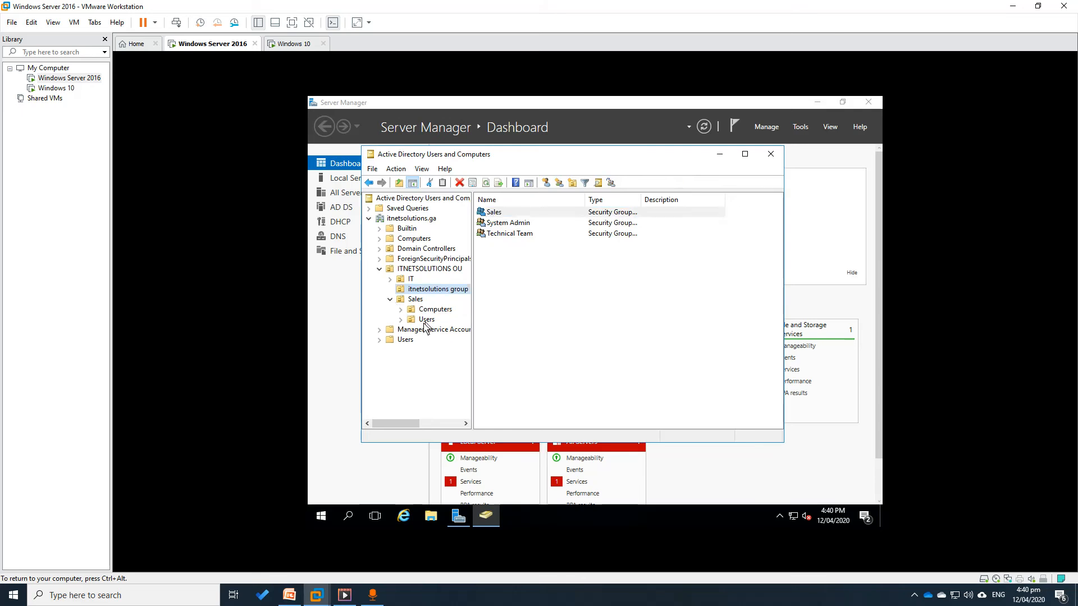
{"action": "left_click", "coordinate": [425, 319]}
{"action": "left_click", "coordinate": [488, 215]}
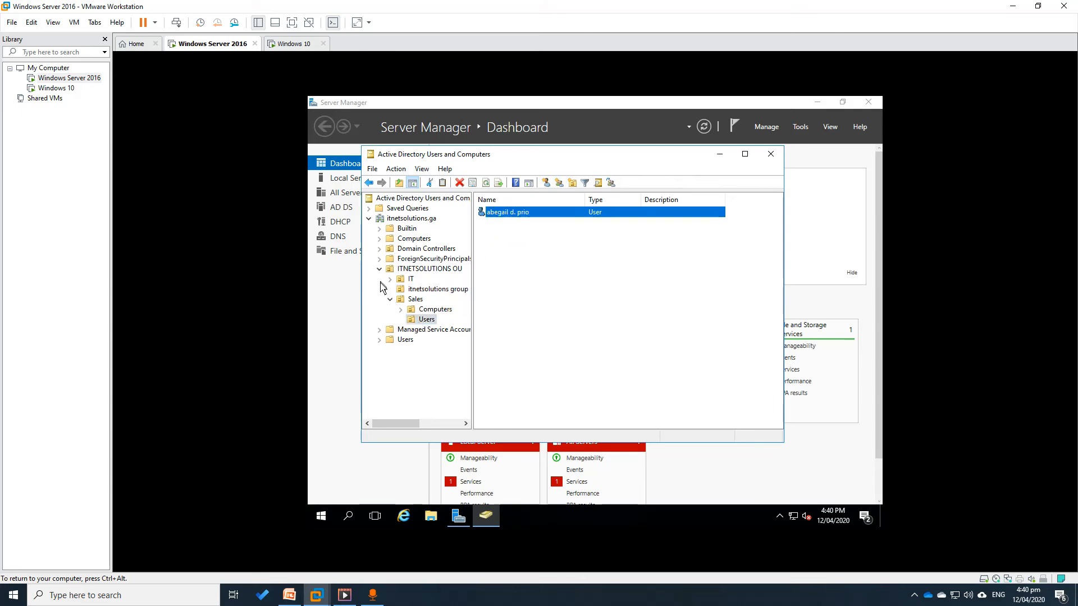
{"action": "left_click", "coordinate": [390, 279]}
{"action": "left_click", "coordinate": [428, 291]}
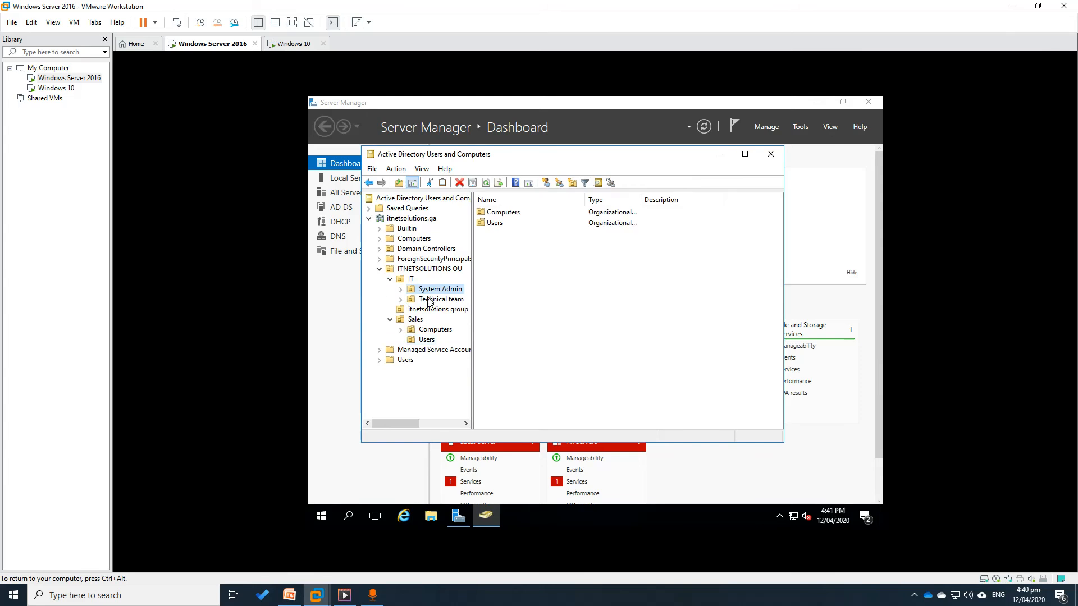
{"action": "left_click", "coordinate": [401, 289]}
{"action": "left_click", "coordinate": [437, 310]}
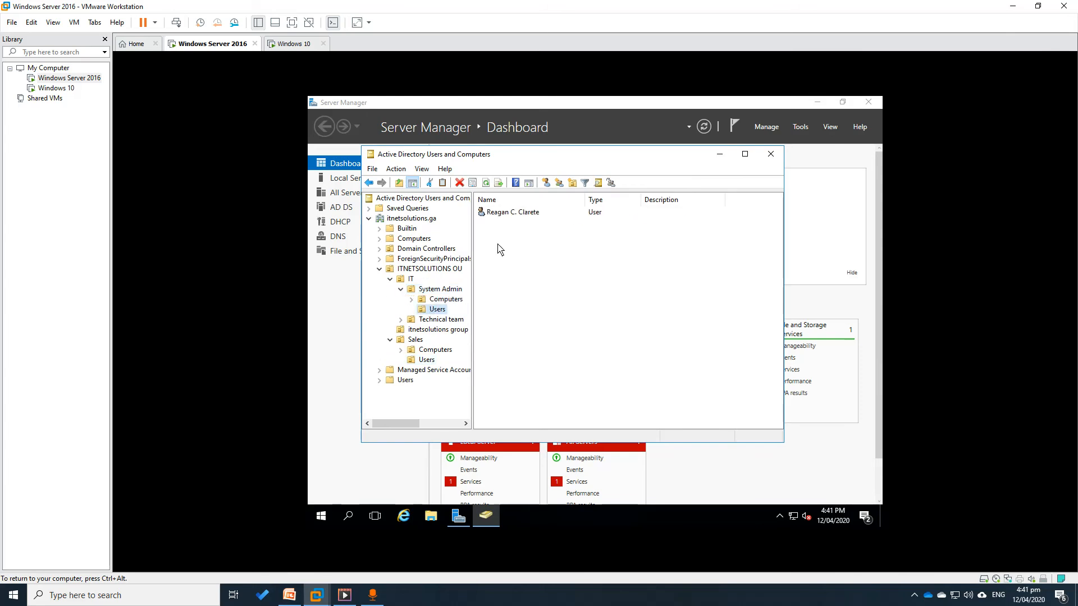
{"action": "left_click", "coordinate": [497, 212]}
{"action": "left_click", "coordinate": [401, 319]}
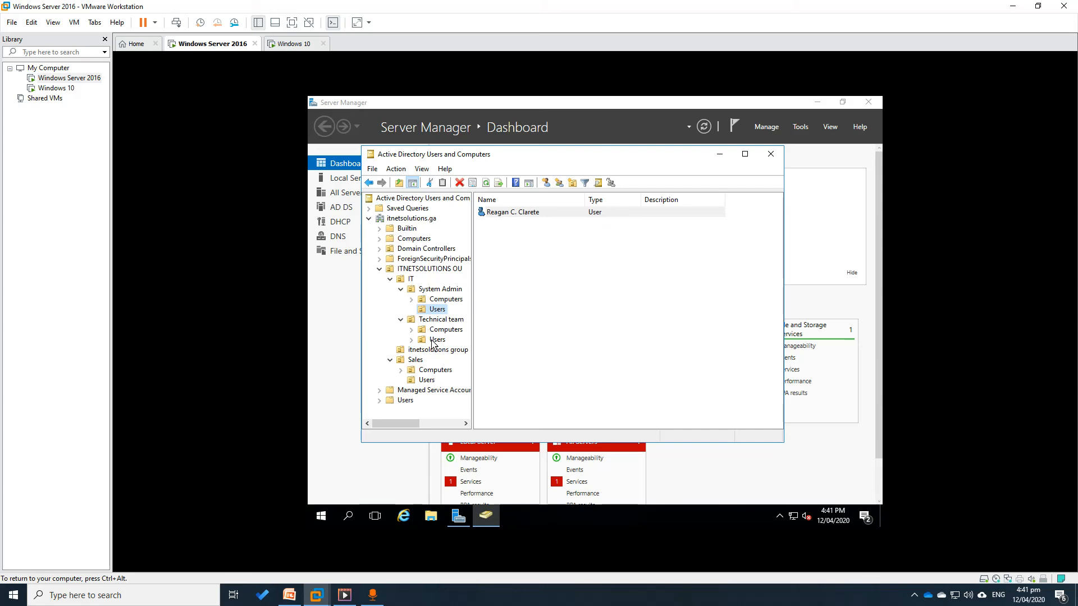
{"action": "left_click", "coordinate": [437, 339]}
{"action": "left_click", "coordinate": [498, 213]}
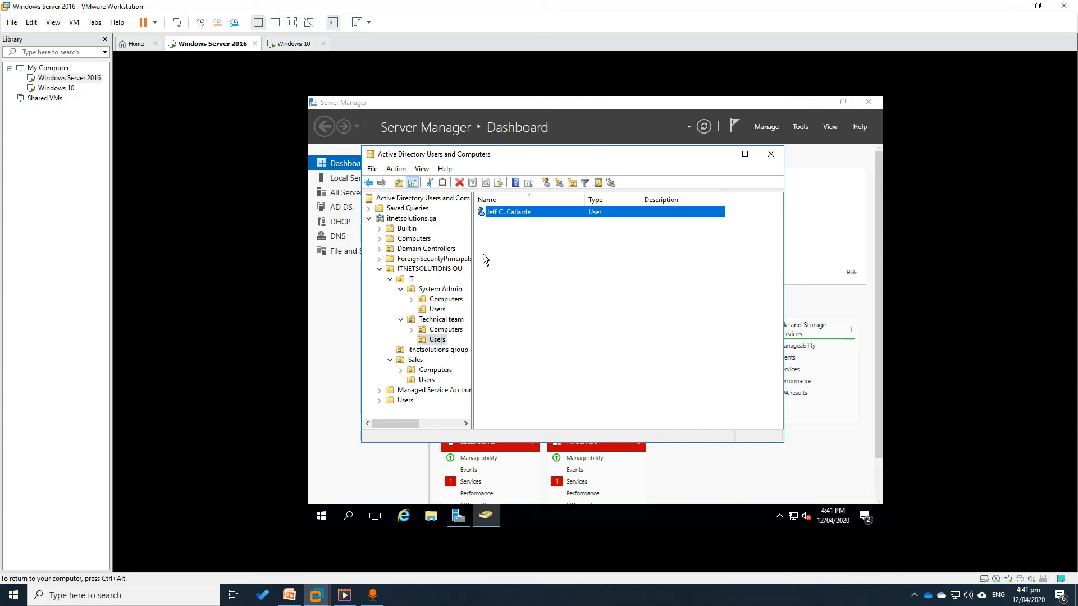
{"action": "left_click", "coordinate": [418, 378]}
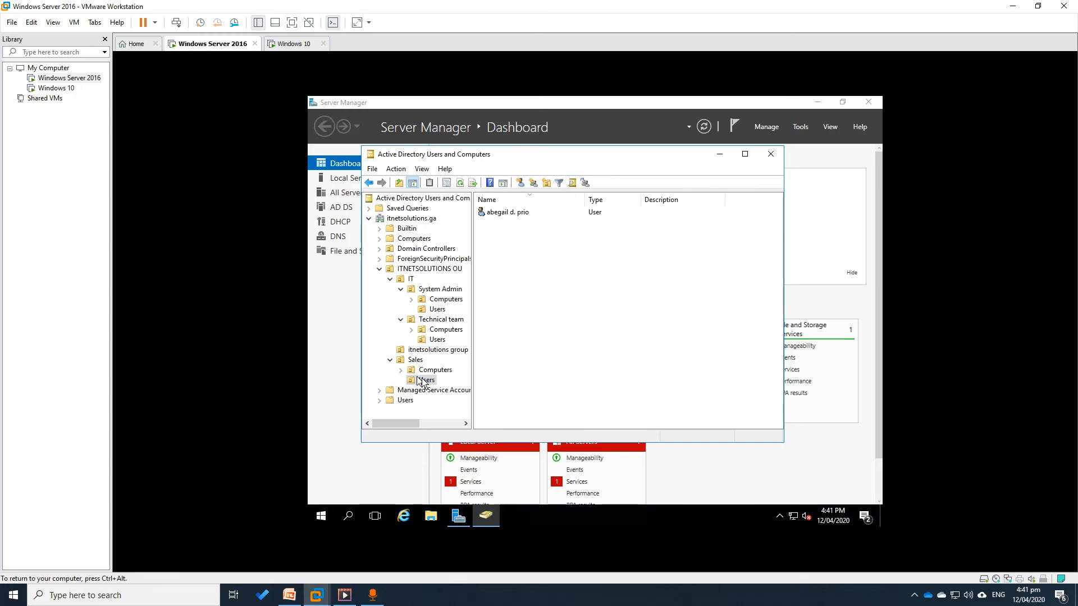
{"action": "left_click", "coordinate": [499, 216]}
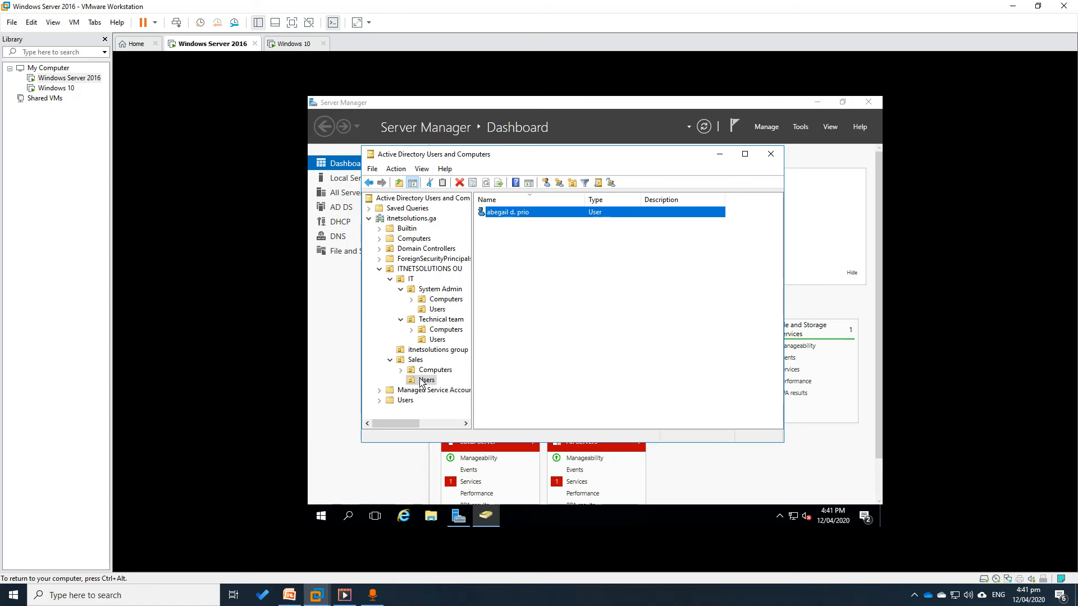
Open Group Policy Management and navigate to ITNETSOLUTIONS OU under the itnetsolutions.ga domain
{"action": "left_click", "coordinate": [720, 155]}
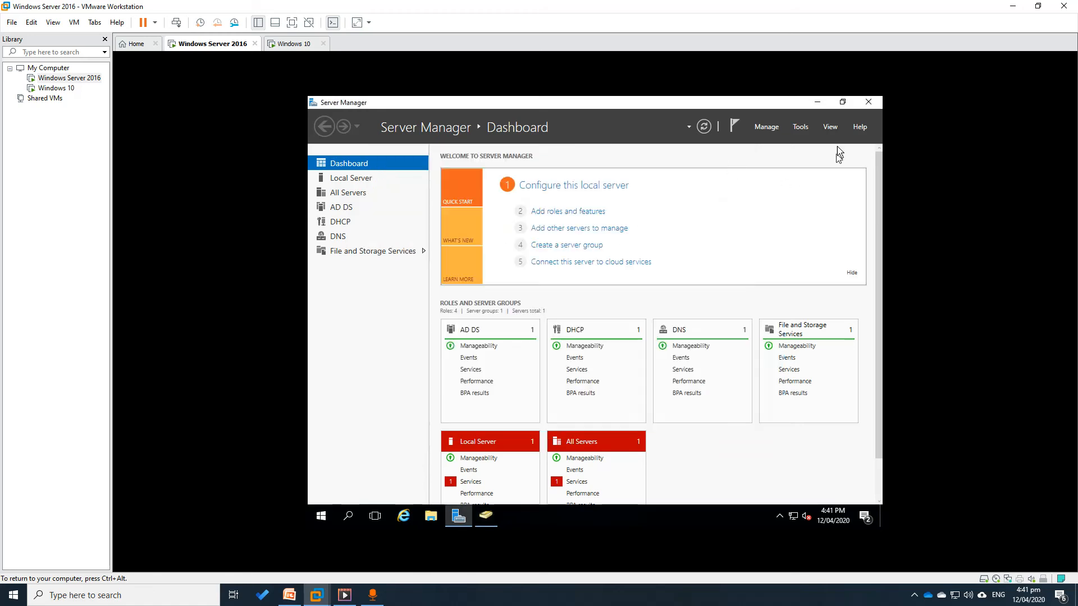
{"action": "left_click", "coordinate": [800, 128]}
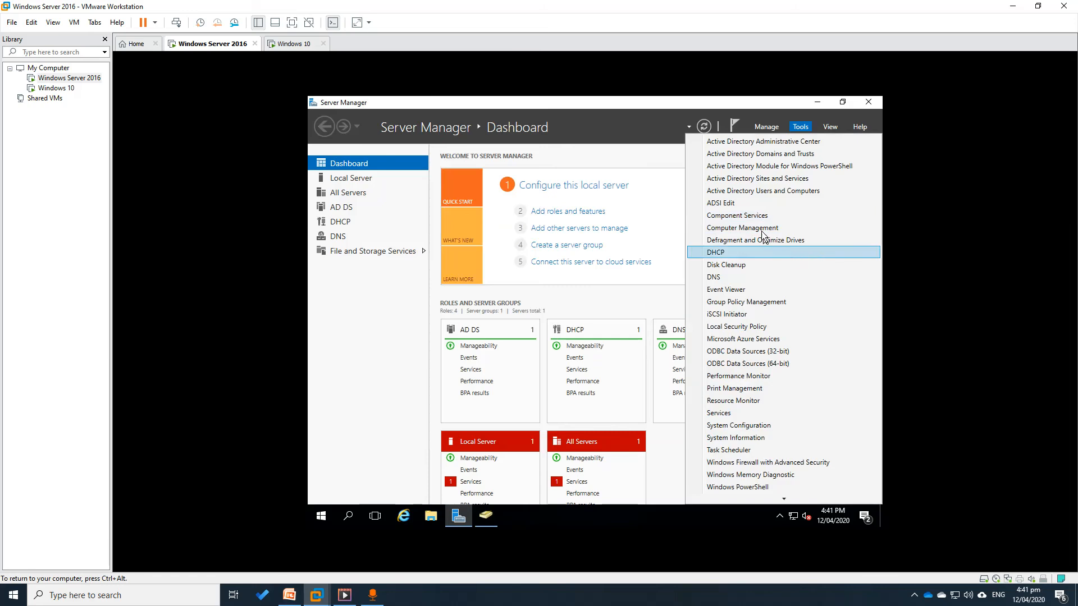
{"action": "left_click", "coordinate": [724, 302]}
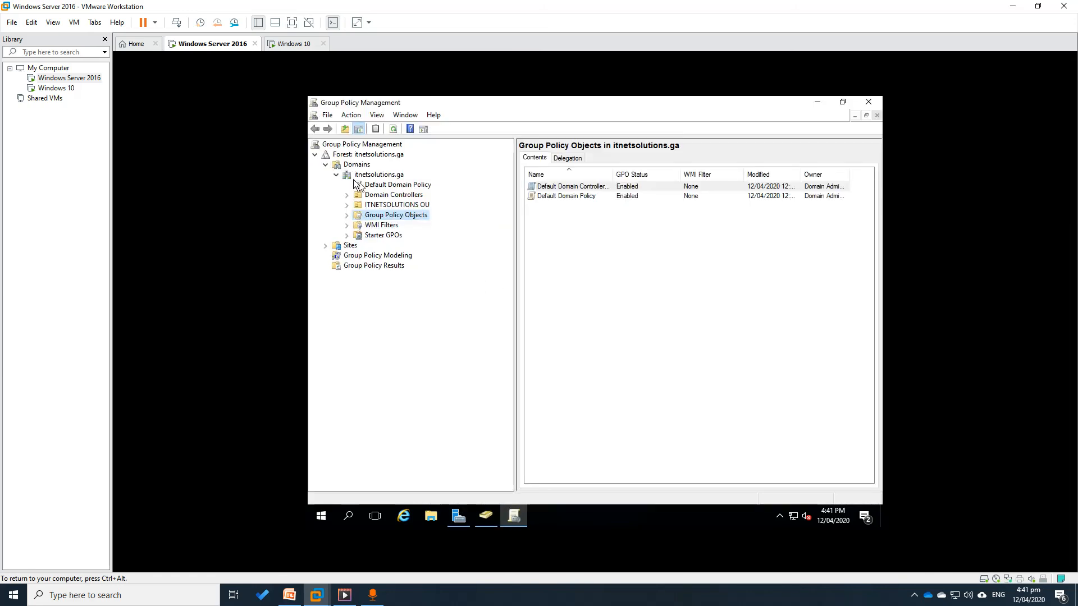
{"action": "left_click", "coordinate": [315, 155]}
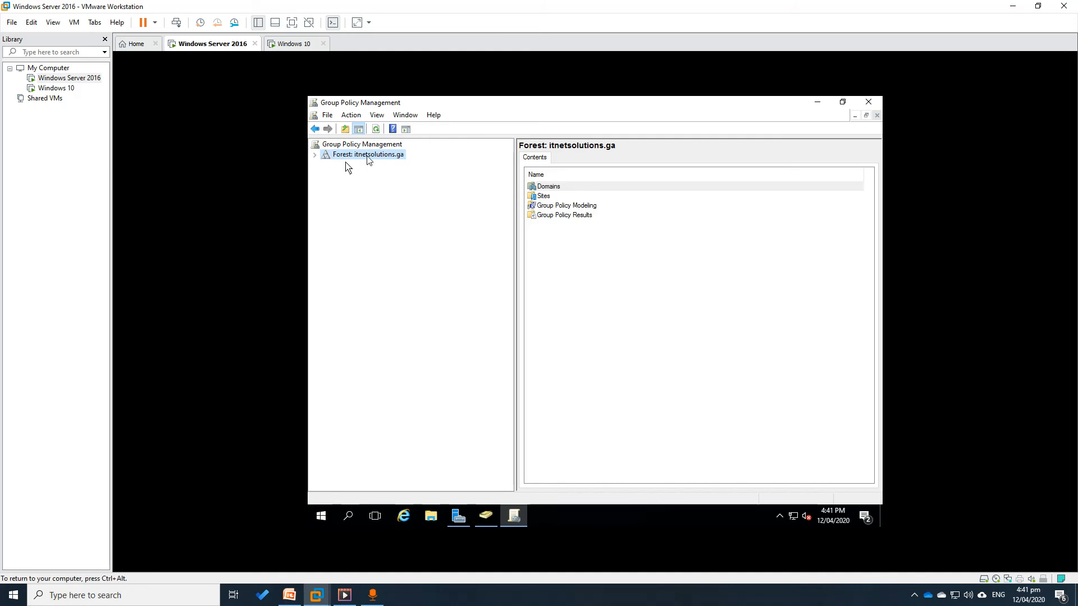
{"action": "left_click", "coordinate": [314, 155]}
{"action": "left_click", "coordinate": [325, 165]}
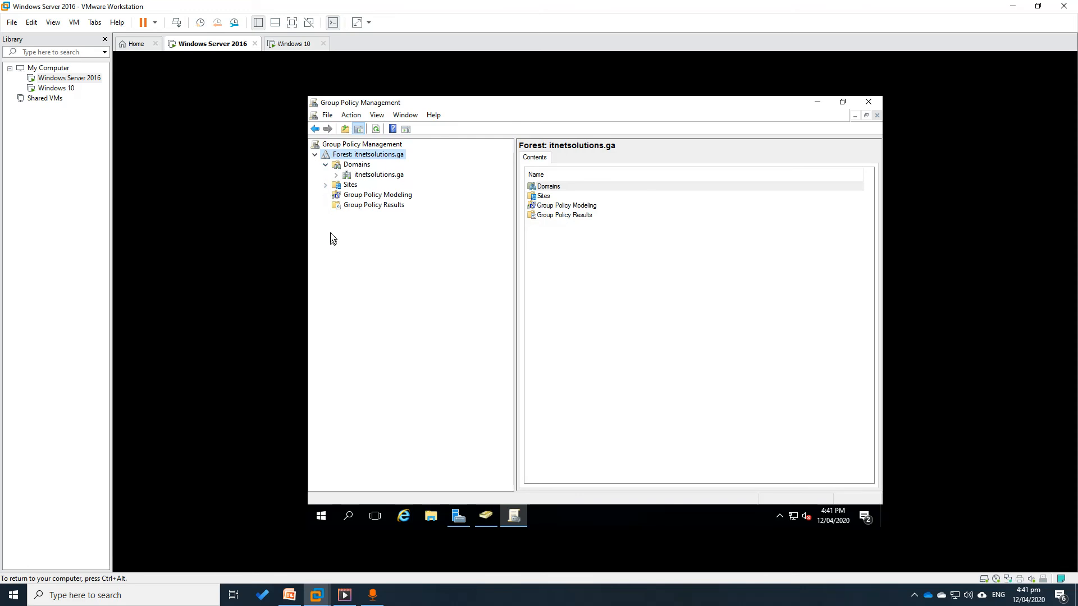
{"action": "left_click", "coordinate": [357, 175]}
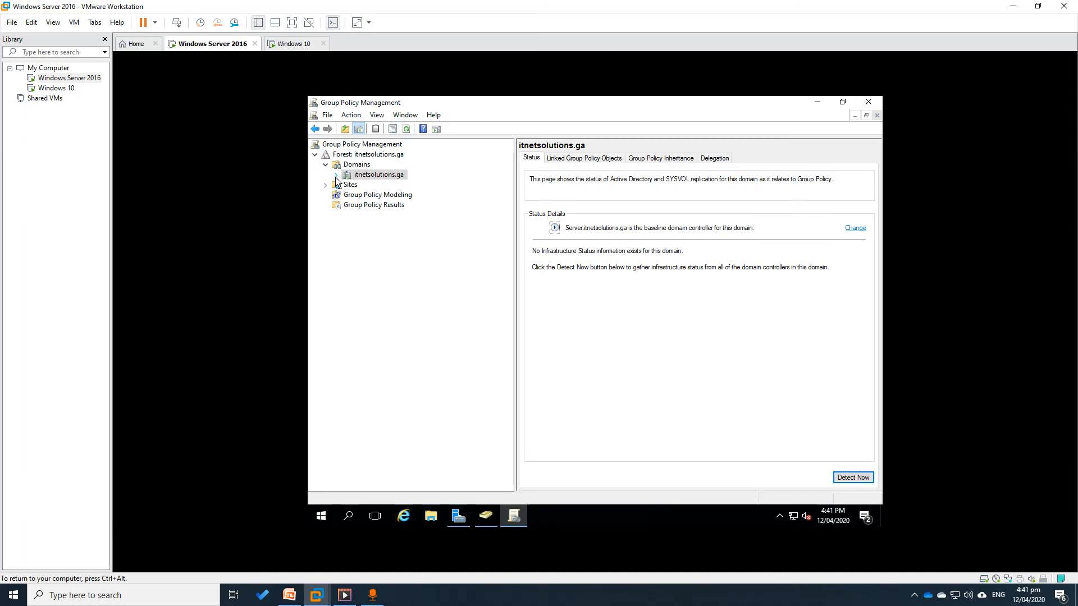
{"action": "left_click", "coordinate": [336, 176]}
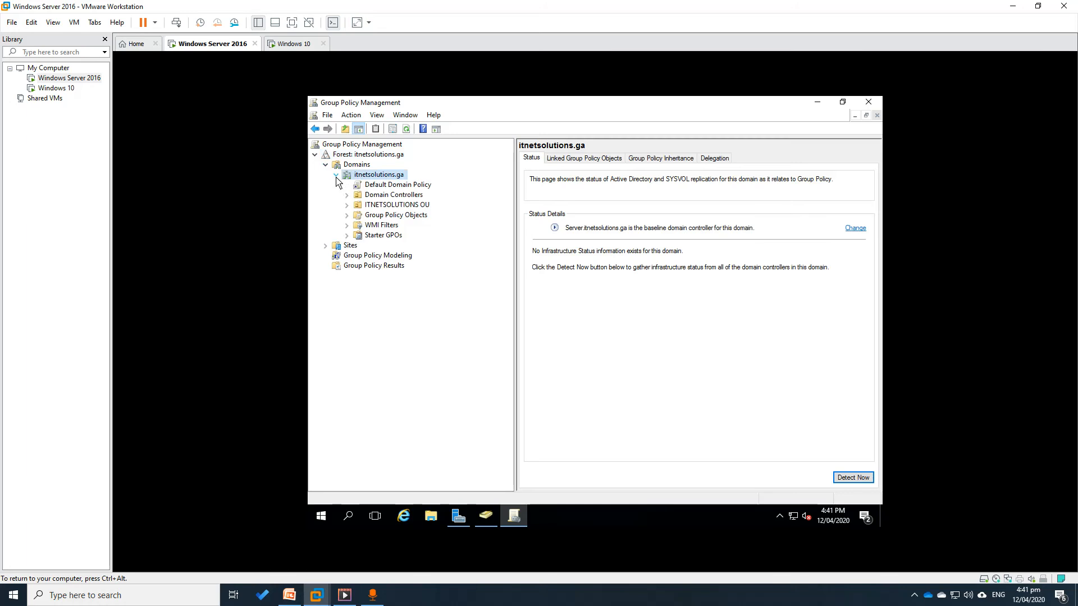
{"action": "left_click", "coordinate": [400, 206]}
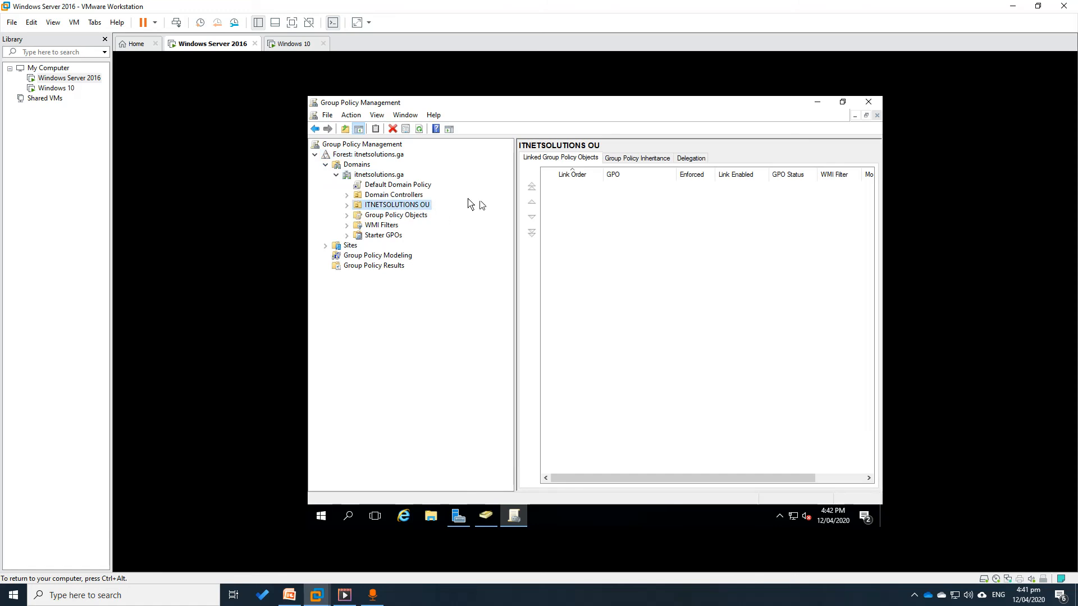
Bring Active Directory Users and Computers back and re-expand ITNETSOLUTIONS OU
{"action": "left_click", "coordinate": [484, 518]}
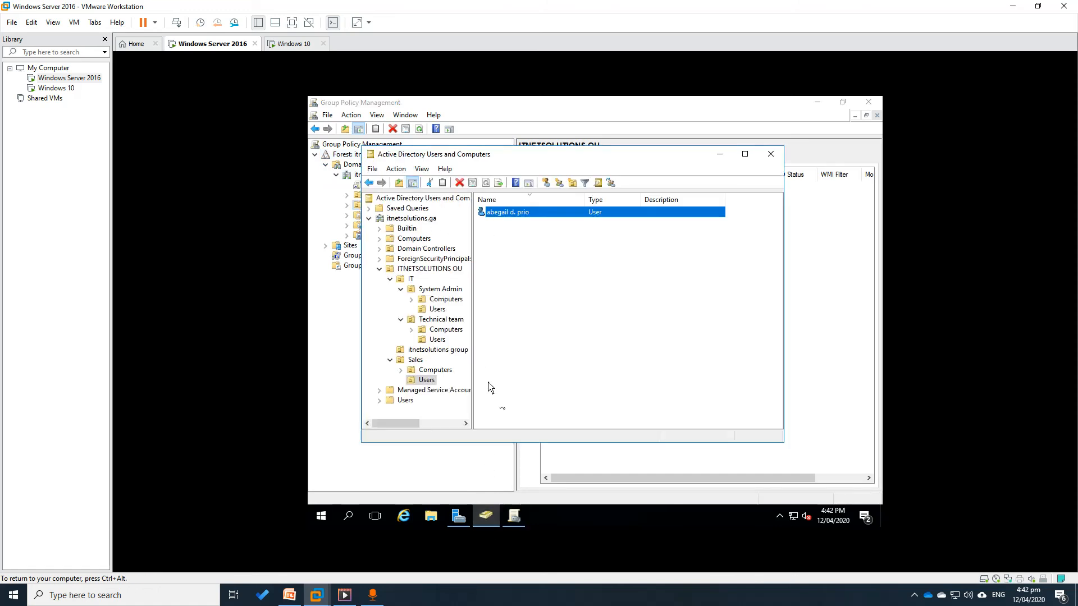
{"action": "left_click", "coordinate": [380, 270]}
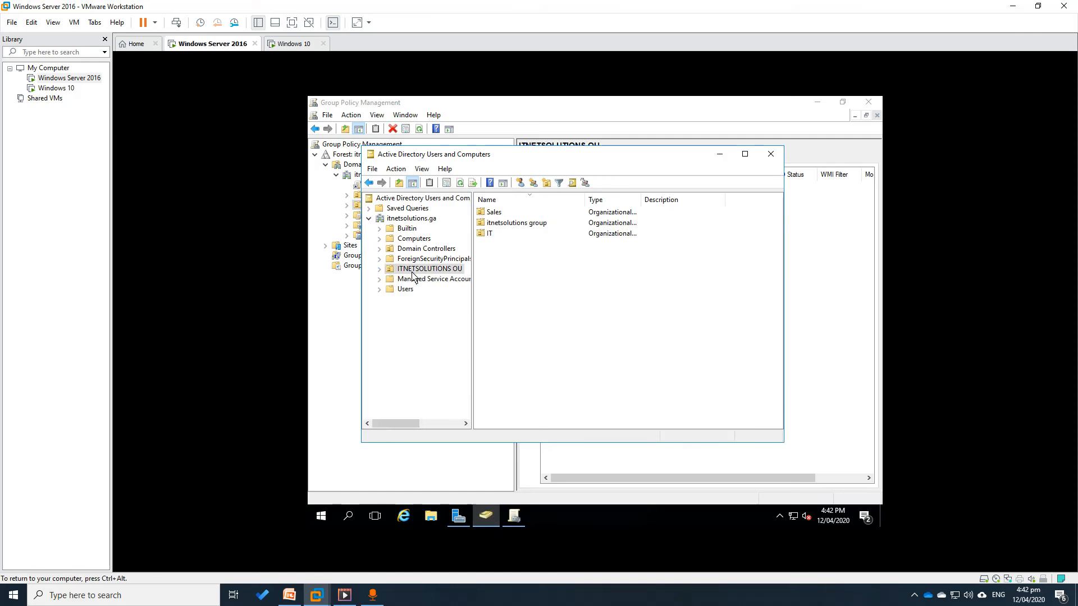
{"action": "left_click", "coordinate": [381, 269]}
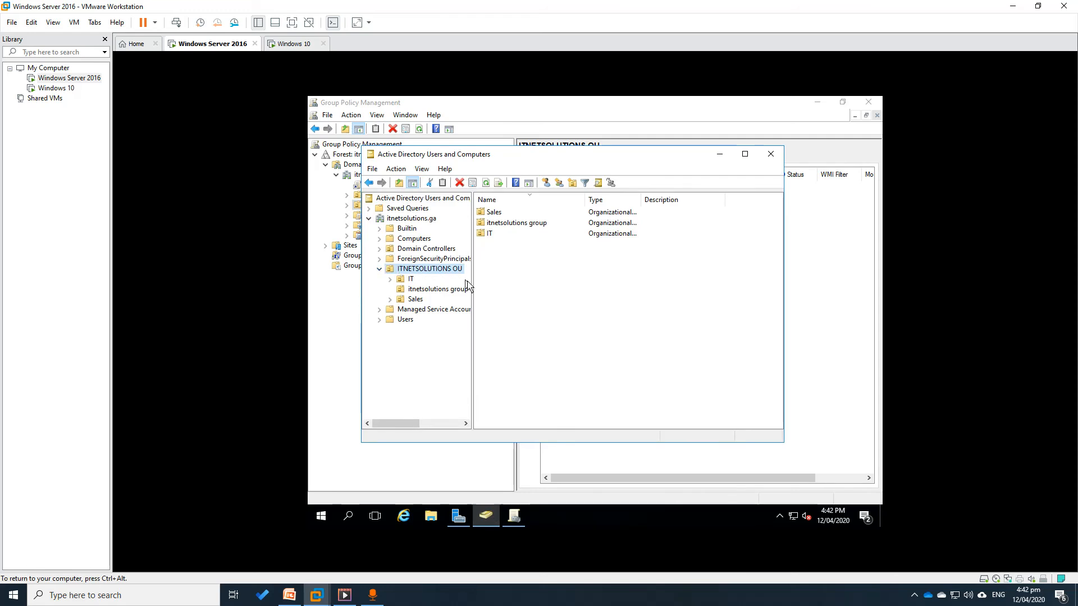
Expand ITNETSOLUTIONS OU and the Sales OU in Group Policy Management to show sub-OUs
{"action": "left_click", "coordinate": [720, 157]}
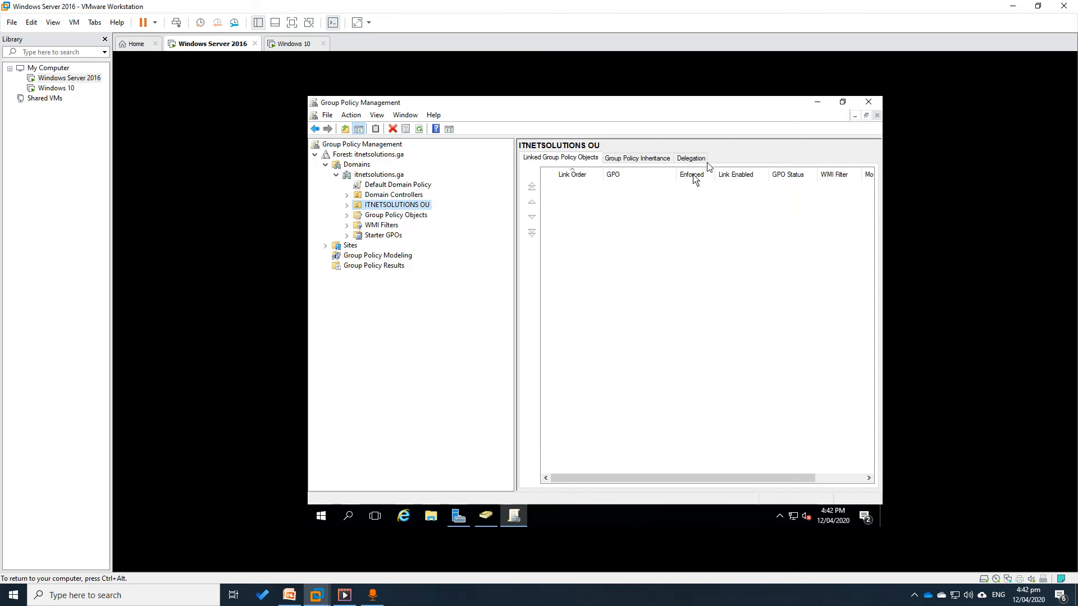
{"action": "left_click", "coordinate": [347, 206]}
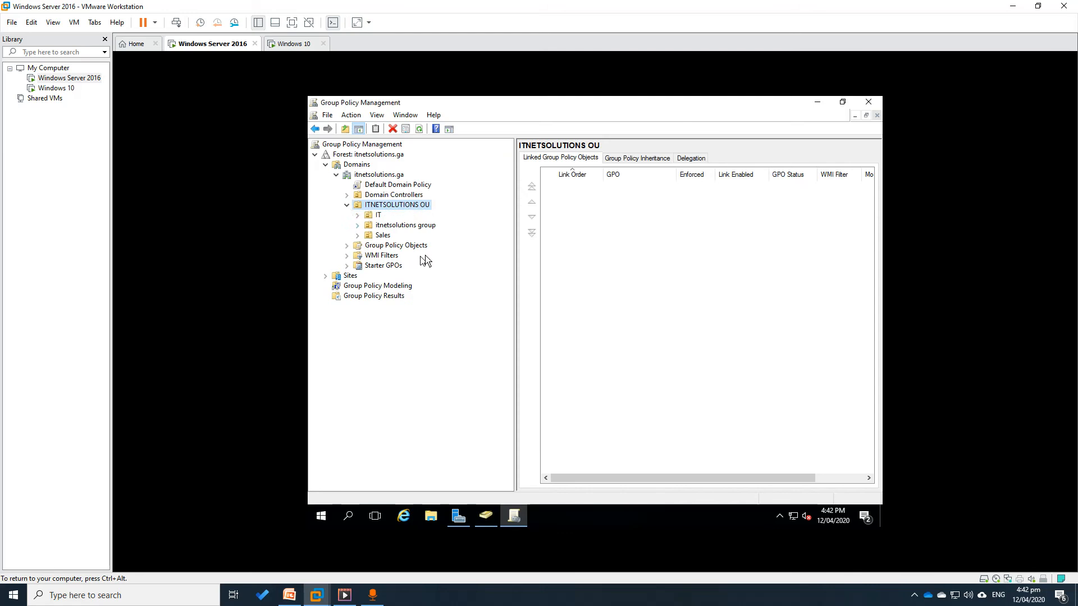
{"action": "left_click", "coordinate": [357, 236]}
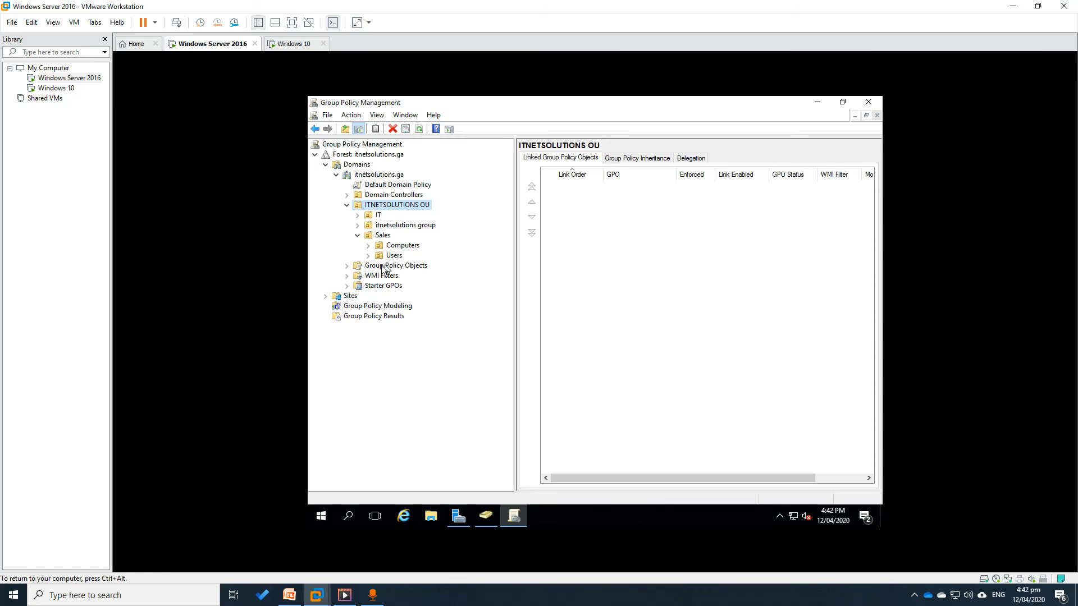
Review the Default Domain Controllers Policy and Default Domain Policy under Group Policy Objects
{"action": "left_click", "coordinate": [346, 267]}
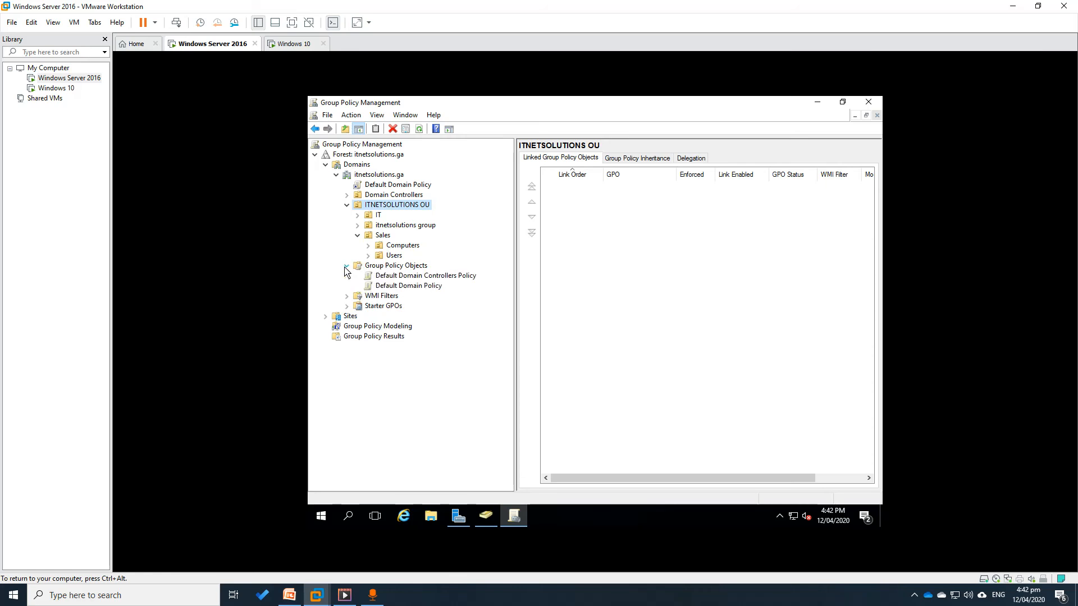
{"action": "left_click", "coordinate": [412, 279]}
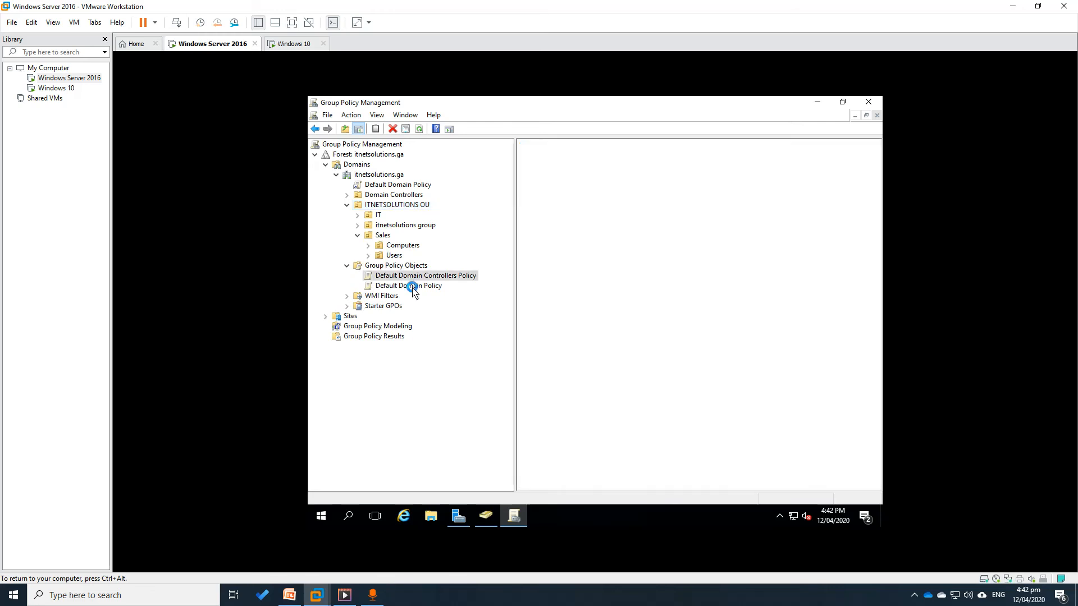
{"action": "left_click", "coordinate": [412, 287]}
{"action": "left_click", "coordinate": [399, 267]}
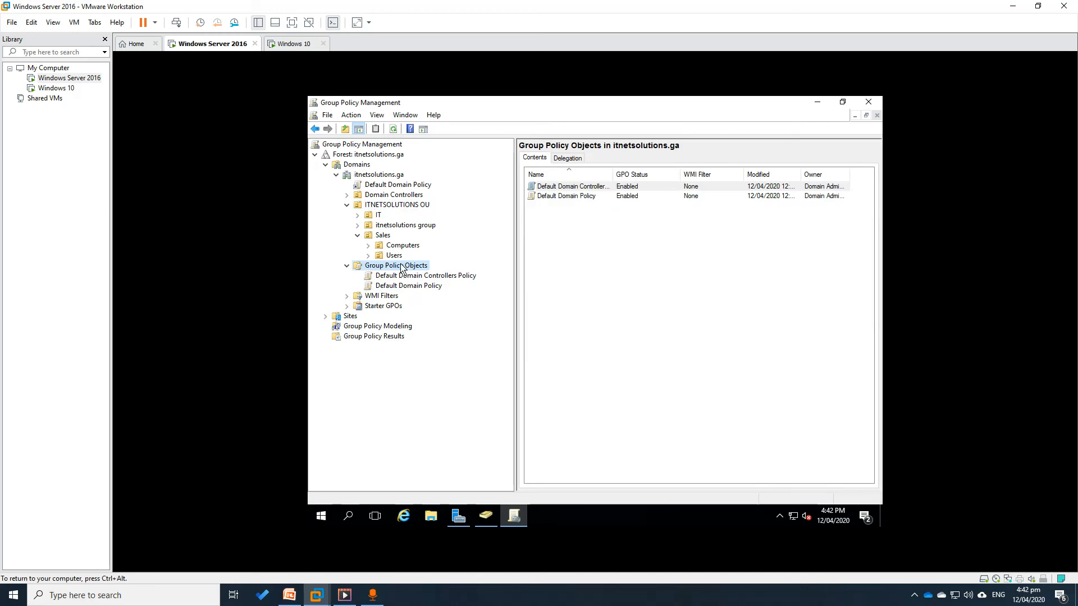
Create a new GPO named 'secure' in the Group Policy Objects container
{"action": "right_click", "coordinate": [380, 235]}
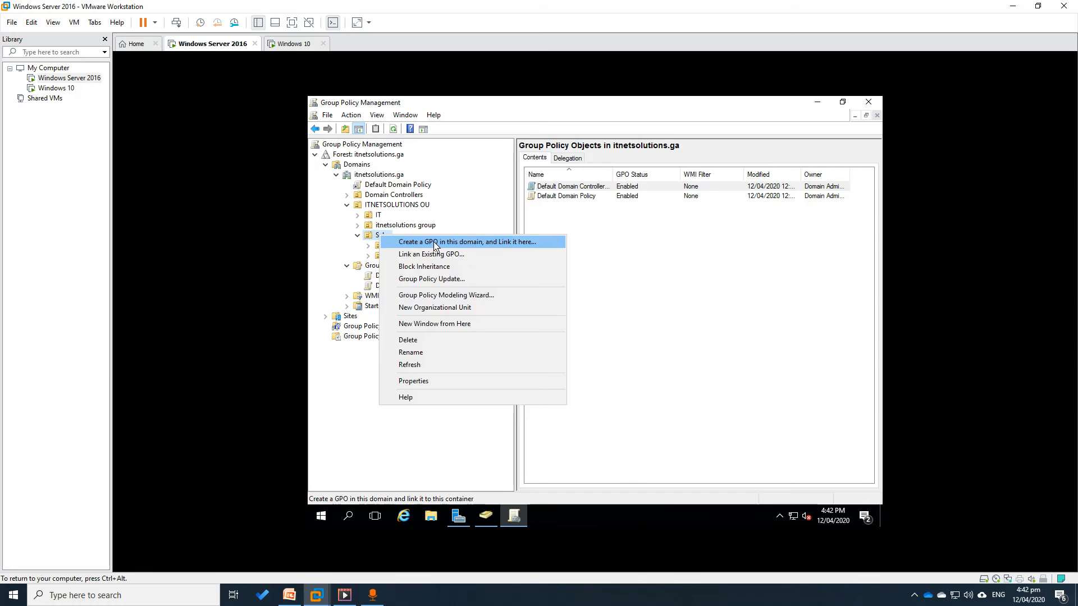
{"action": "left_click", "coordinate": [475, 212]}
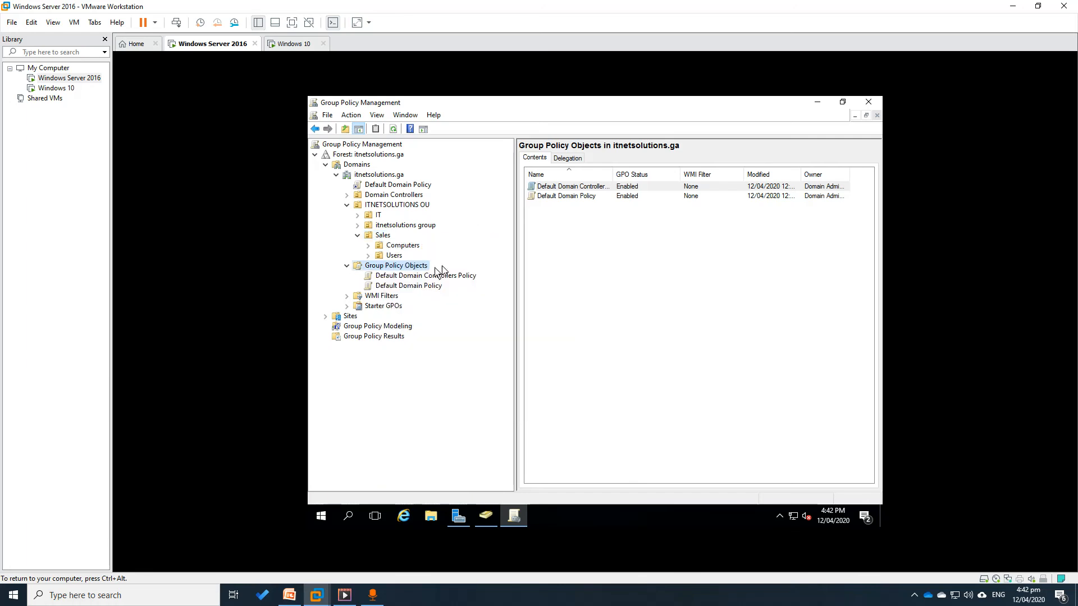
{"action": "right_click", "coordinate": [391, 268]}
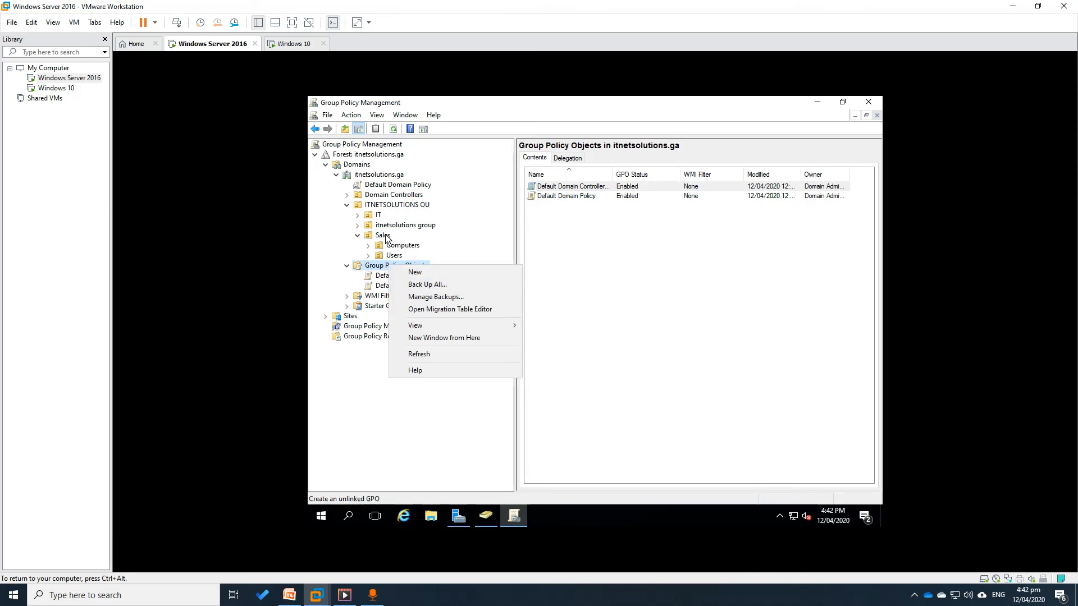
{"action": "left_click", "coordinate": [466, 211]}
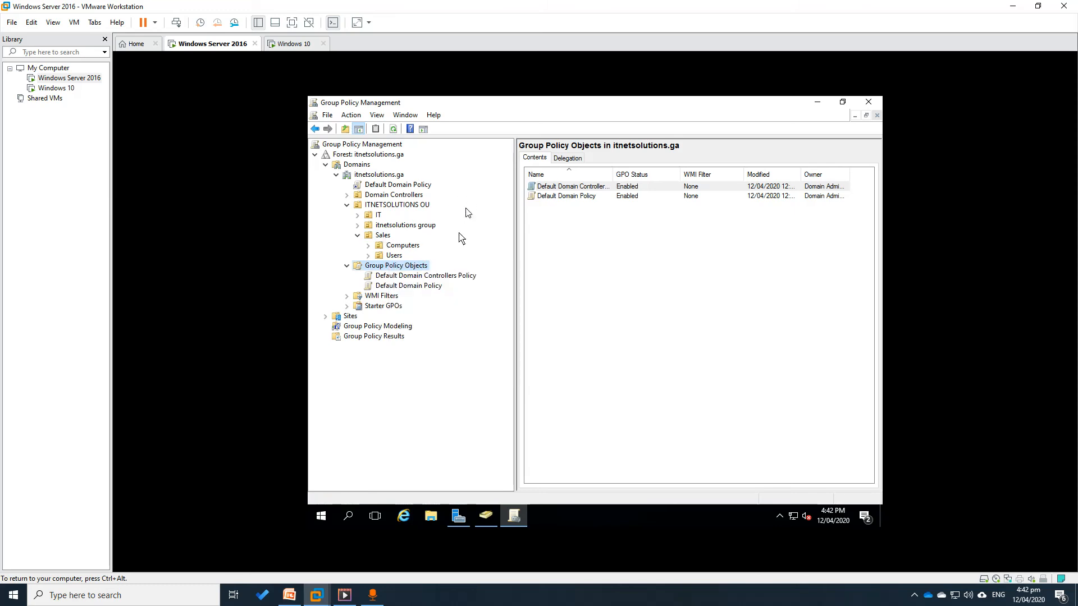
{"action": "right_click", "coordinate": [395, 269]}
{"action": "left_click", "coordinate": [418, 272]}
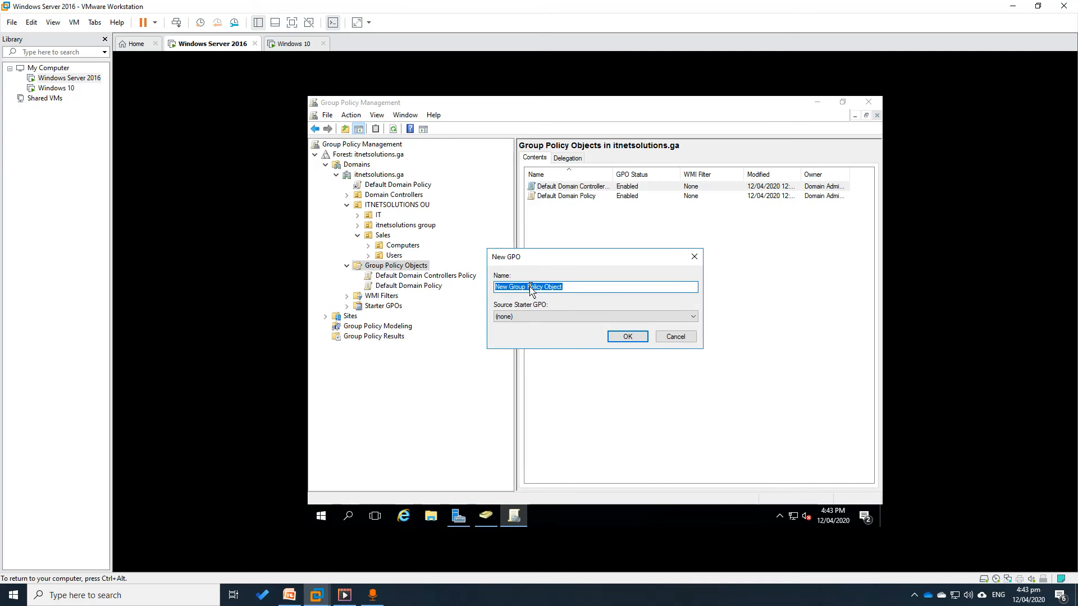
{"action": "type", "text": "secure"}
{"action": "left_click", "coordinate": [627, 336]}
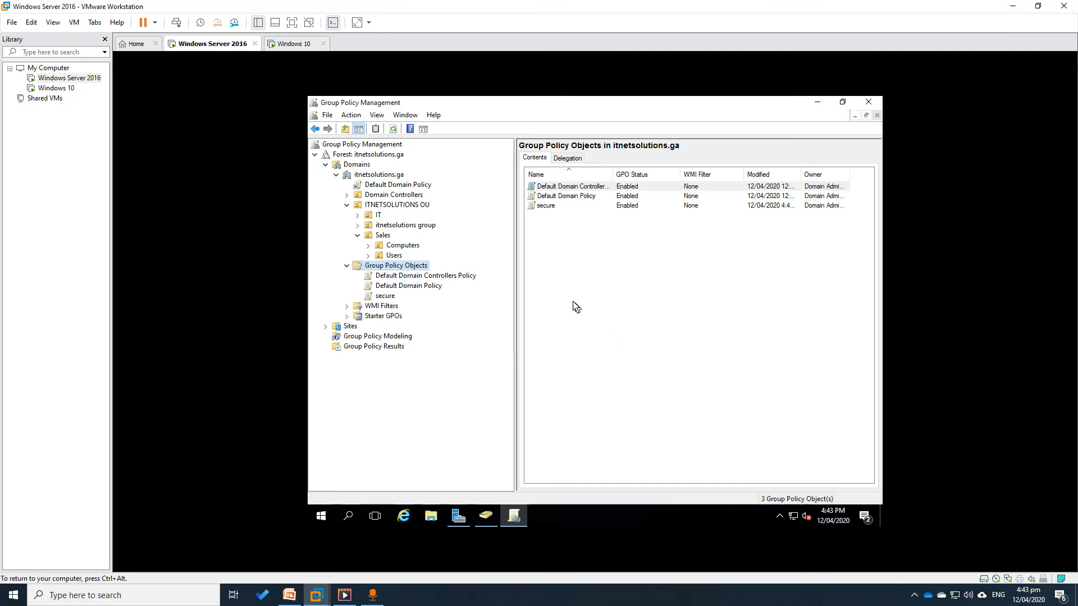
Inspect the secure GPO's scope: no links yet, filtered to Authenticated Users
{"action": "left_click", "coordinate": [386, 296]}
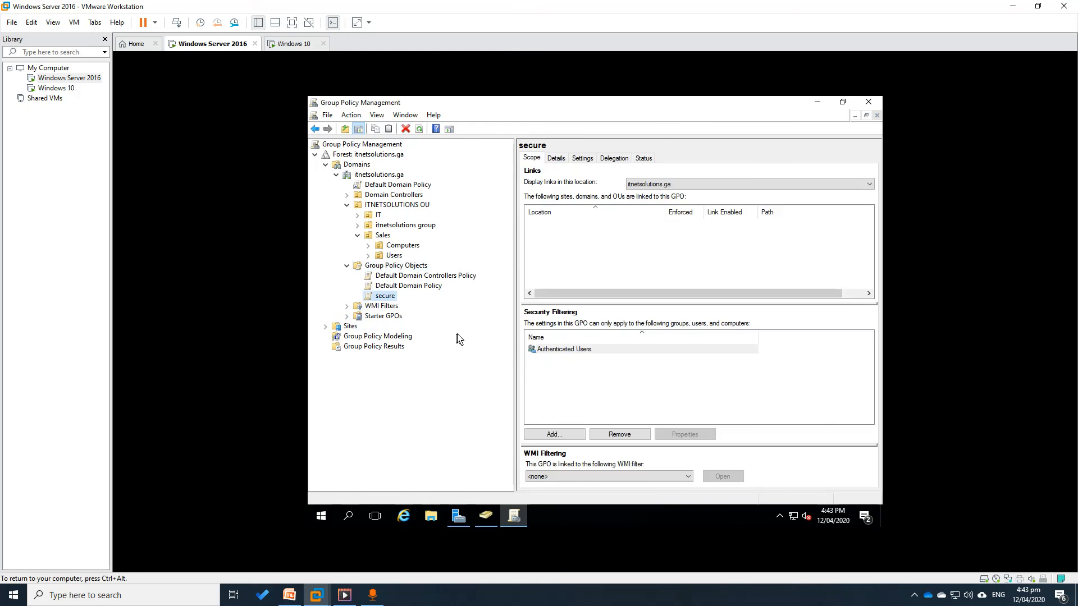
{"action": "left_click", "coordinate": [556, 354]}
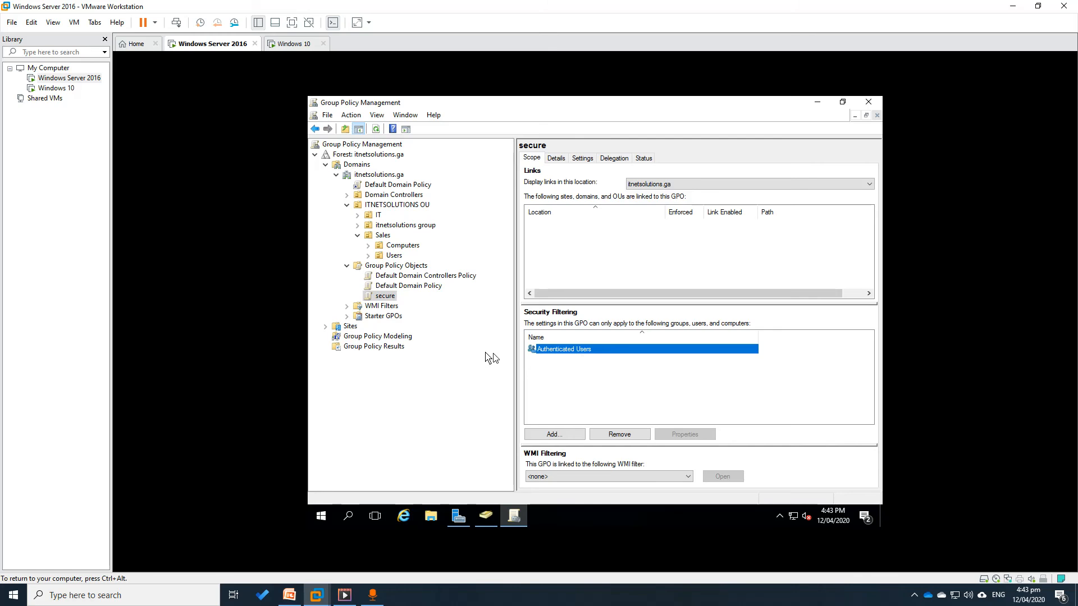
{"action": "right_click", "coordinate": [381, 301]}
Edit the secure GPO to User Configuration > Policies > Administrative Templates, then view the Windows 10 VM
{"action": "left_click", "coordinate": [396, 306]}
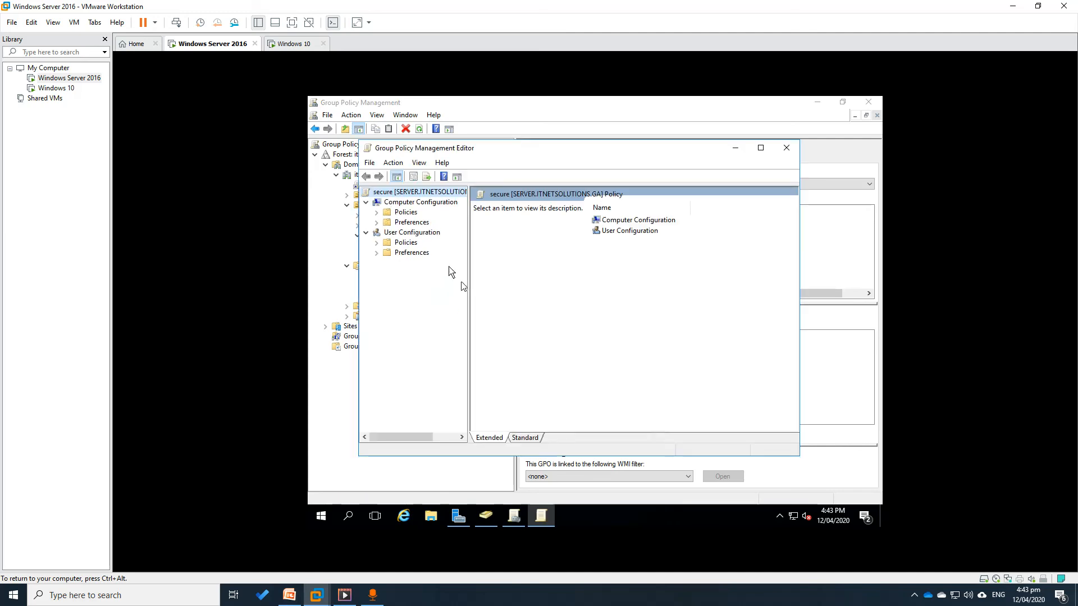
{"action": "left_click", "coordinate": [422, 202]}
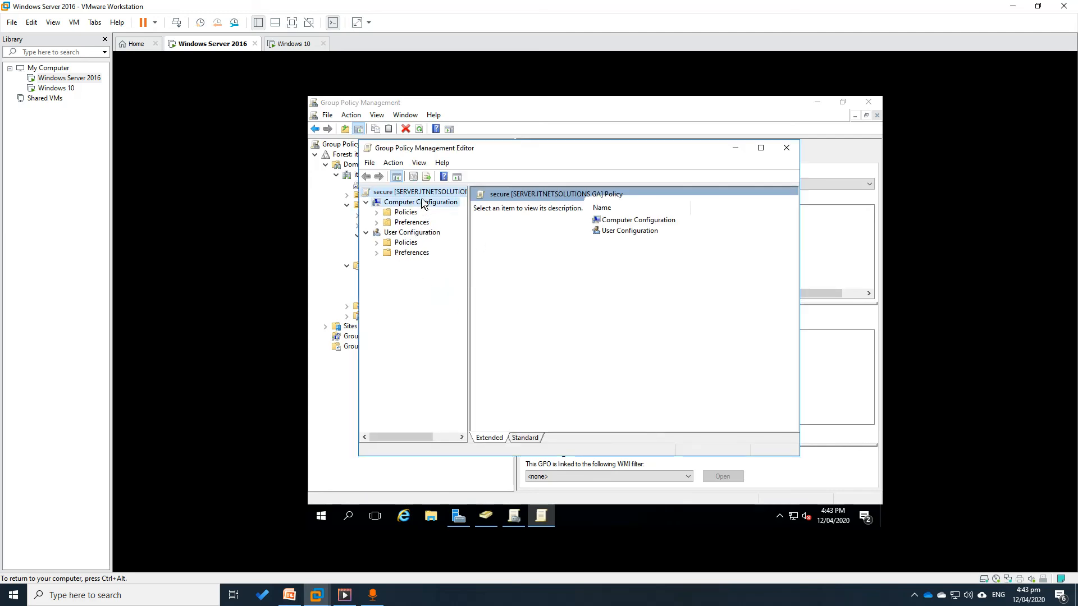
{"action": "left_click", "coordinate": [415, 234]}
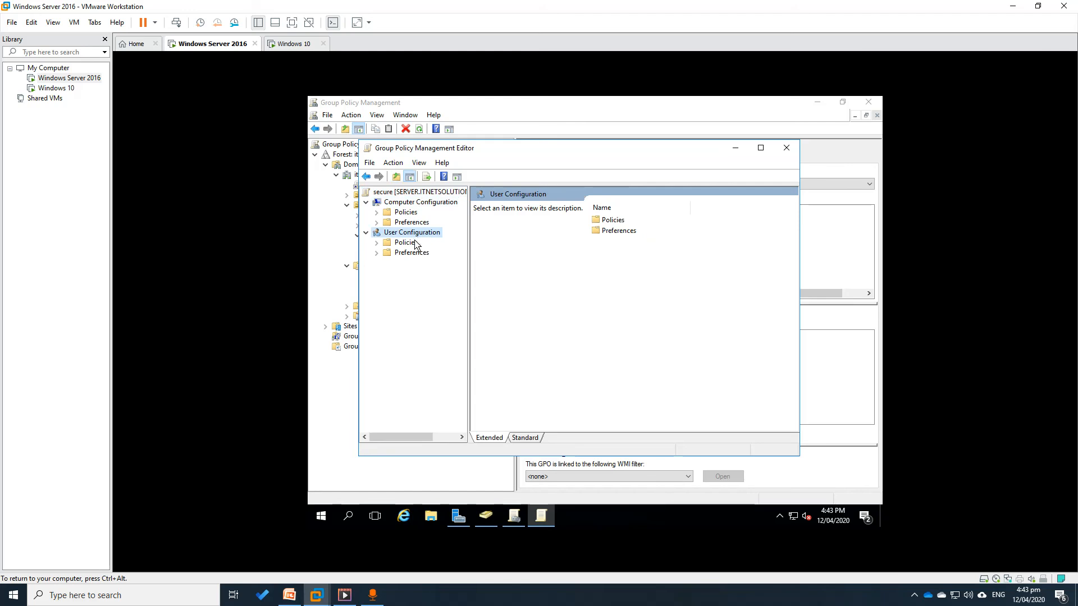
{"action": "left_click", "coordinate": [377, 244]}
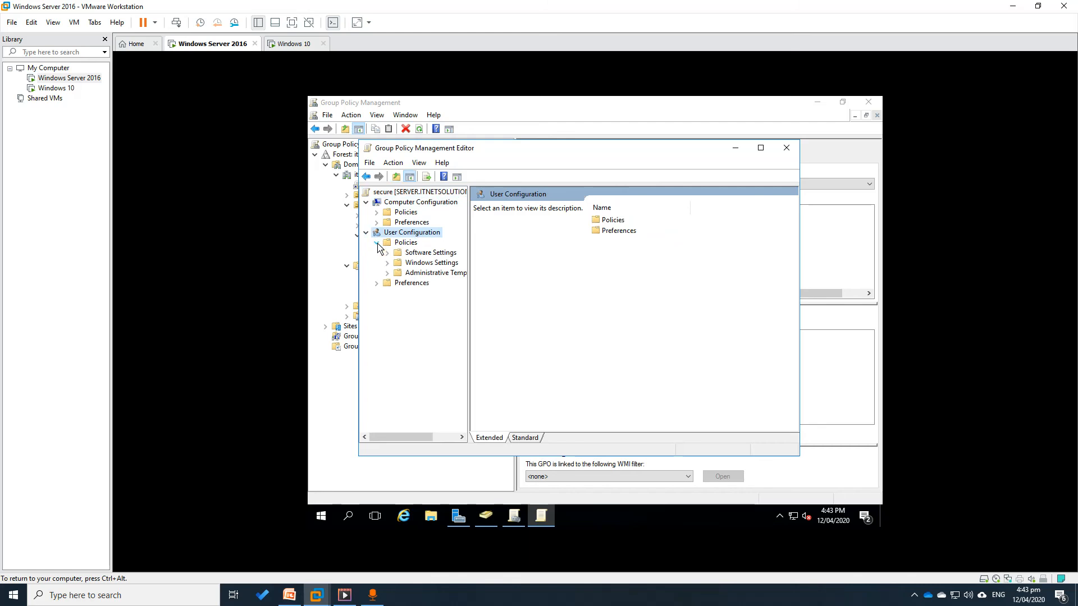
{"action": "left_click", "coordinate": [391, 274]}
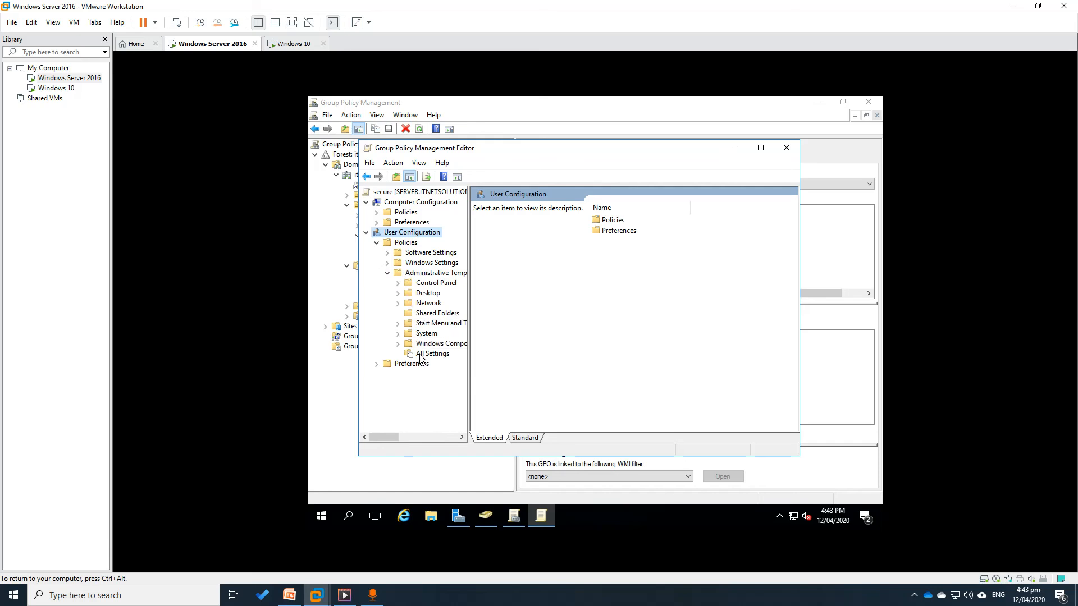
{"action": "left_click", "coordinate": [295, 45]}
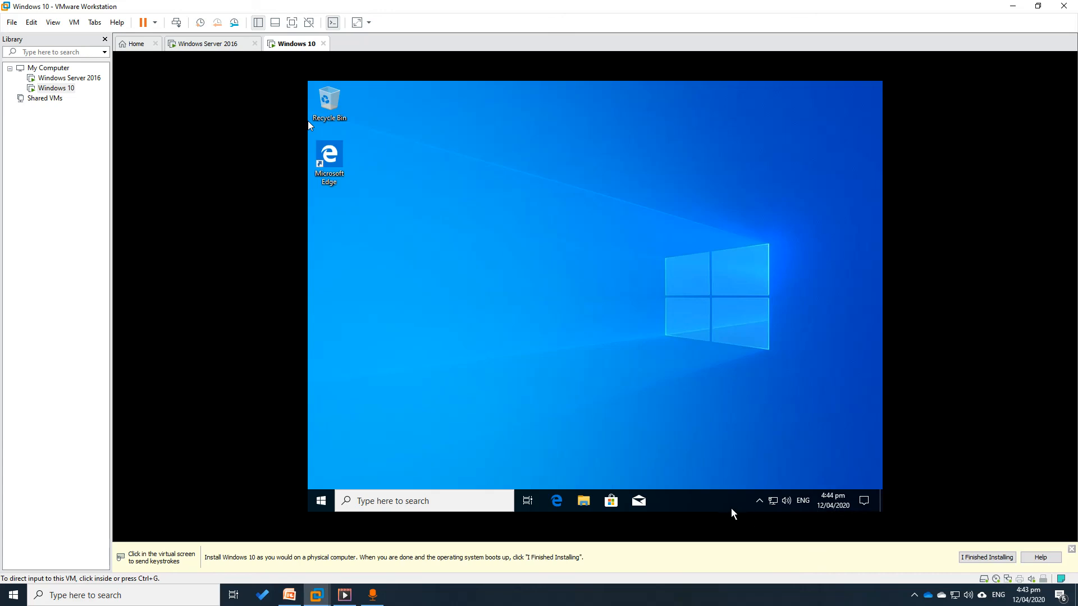
Confirm the Windows 10 taskbar menu still offers Task Manager, then return to the Windows Server 2016 VM
{"action": "left_click", "coordinate": [706, 499]}
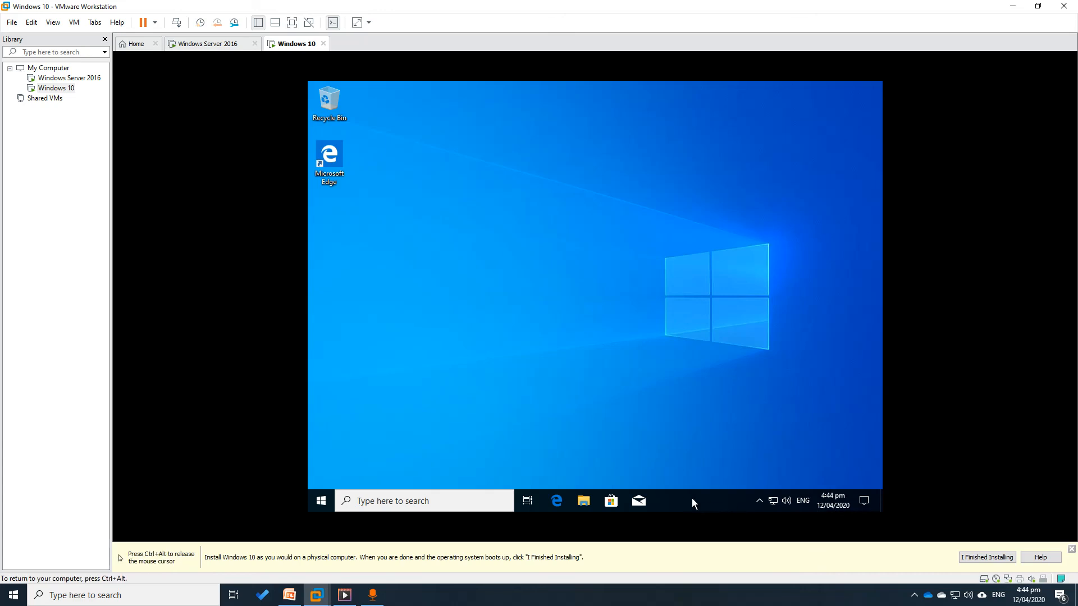
{"action": "right_click", "coordinate": [692, 497]}
{"action": "key", "text": "ctrl+alt"}
{"action": "left_click", "coordinate": [208, 43]}
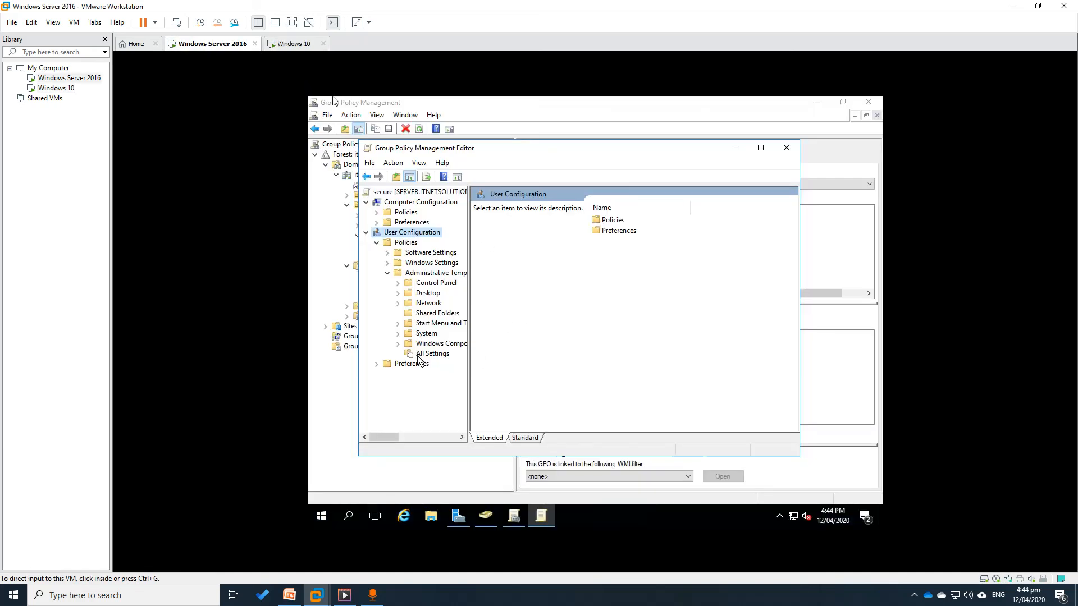
Find Remove Task Manager in the secure GPO's user All Settings list and read its description
{"action": "left_click", "coordinate": [439, 355]}
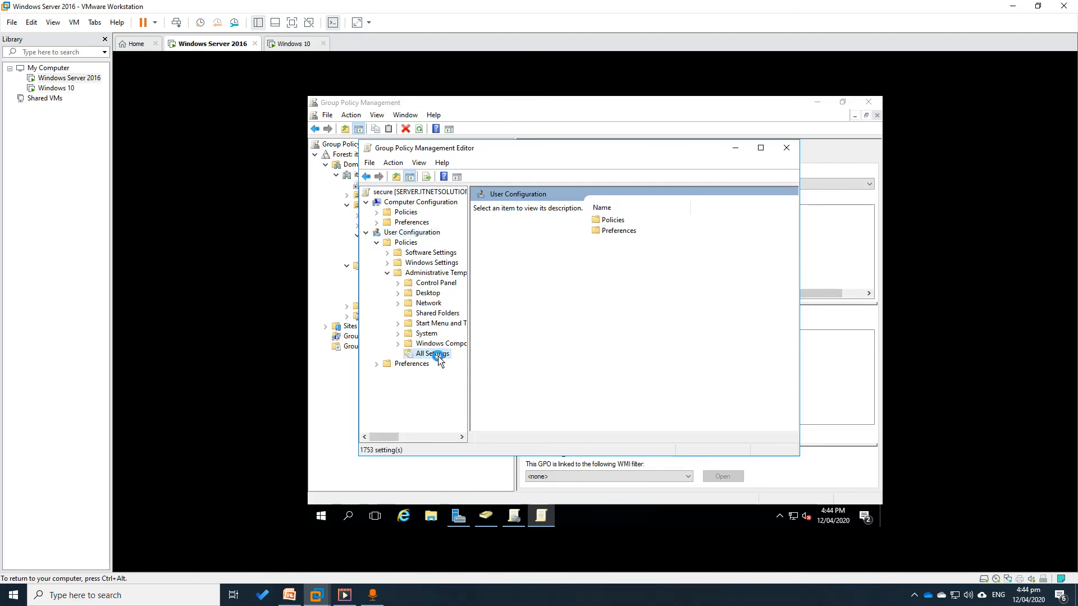
{"action": "left_click", "coordinate": [639, 306]}
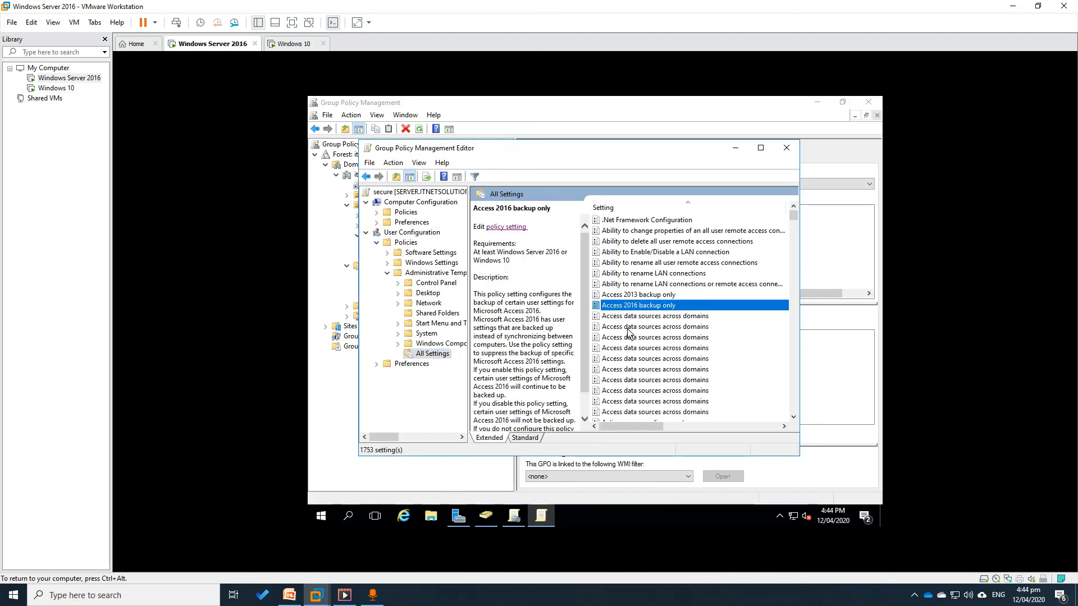
{"action": "type", "text": "re"}
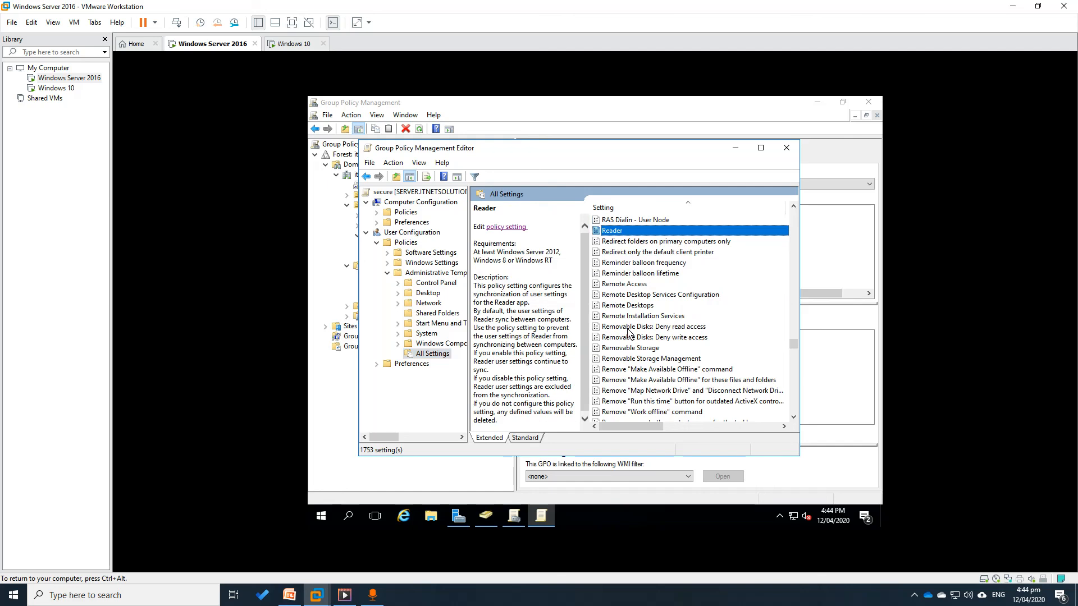
{"action": "type", "text": "move"}
{"action": "scroll", "coordinate": [629, 333], "scroll_direction": "down", "scroll_amount": 4}
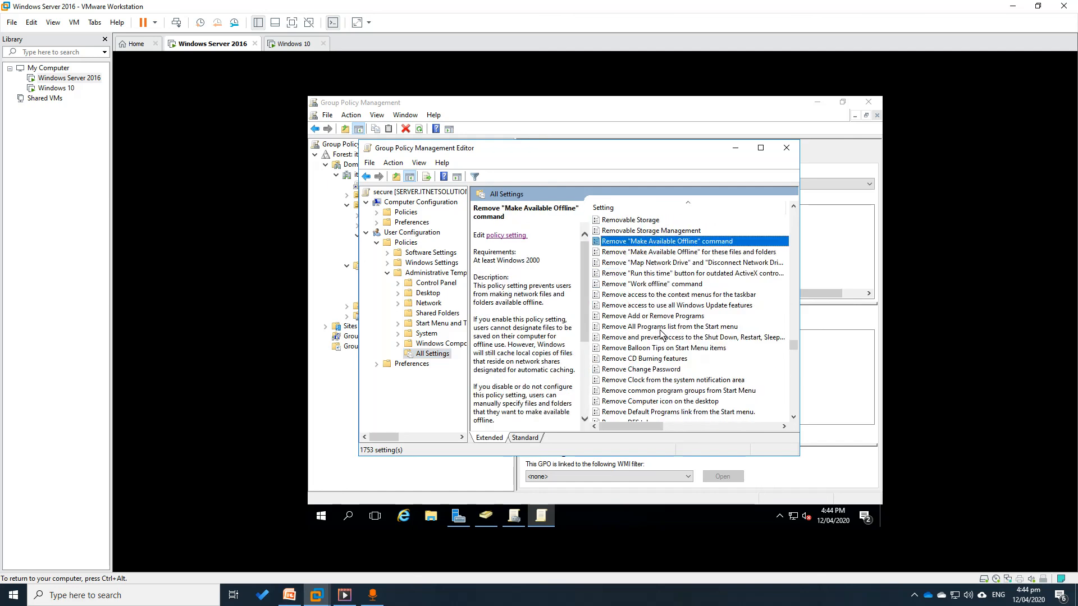
{"action": "scroll", "coordinate": [662, 336], "scroll_direction": "down", "scroll_amount": 3}
{"action": "scroll", "coordinate": [663, 337], "scroll_direction": "down", "scroll_amount": 3}
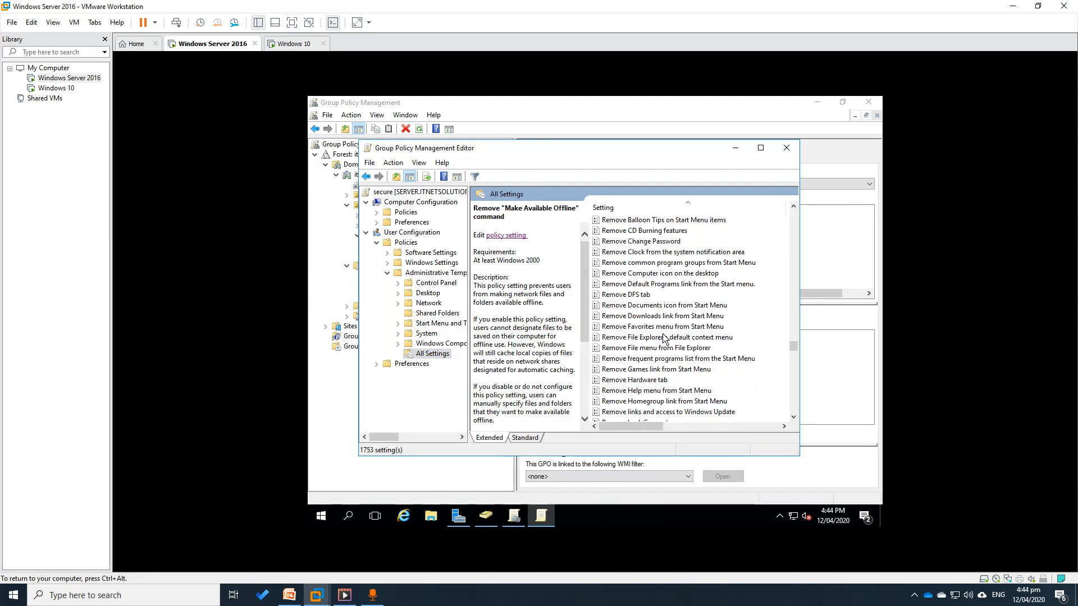
{"action": "scroll", "coordinate": [676, 354], "scroll_direction": "down", "scroll_amount": 5}
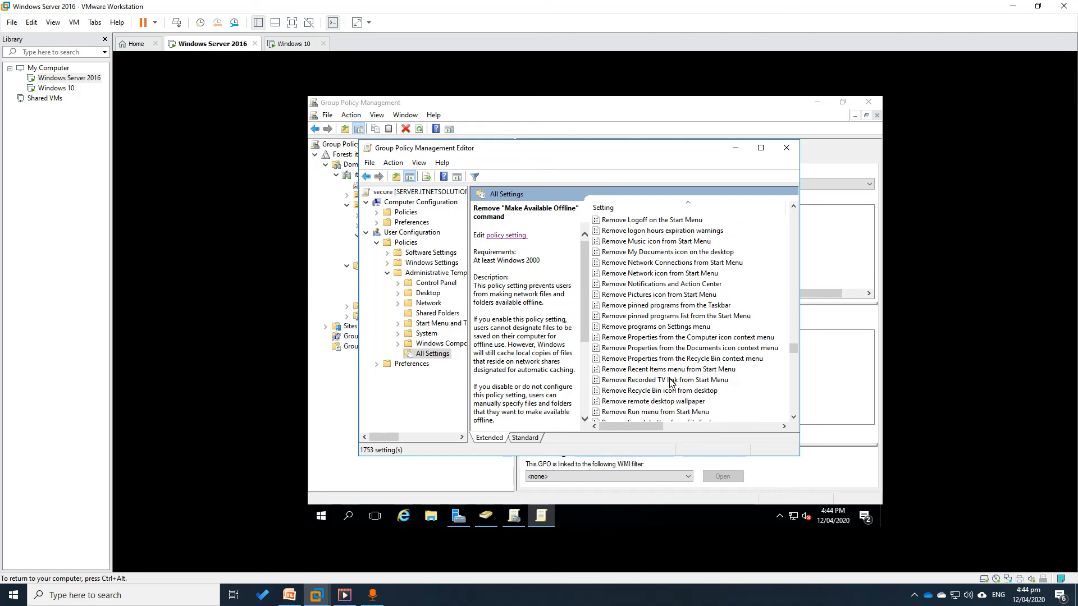
{"action": "scroll", "coordinate": [672, 379], "scroll_direction": "down", "scroll_amount": 1}
{"action": "scroll", "coordinate": [673, 378], "scroll_direction": "down", "scroll_amount": 3}
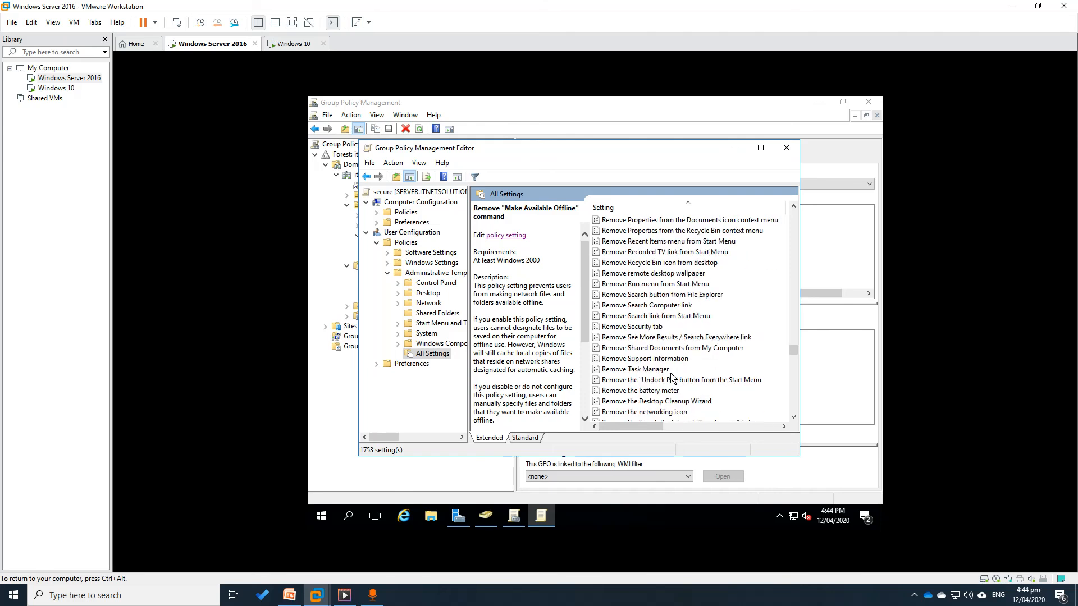
{"action": "left_click", "coordinate": [615, 371]}
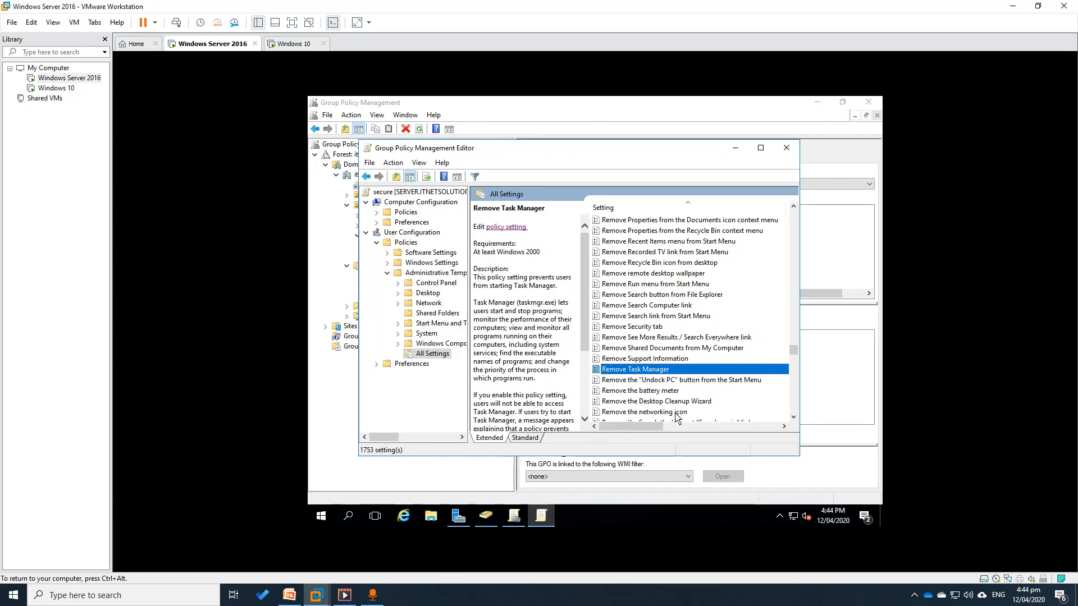
{"action": "left_click", "coordinate": [761, 148]}
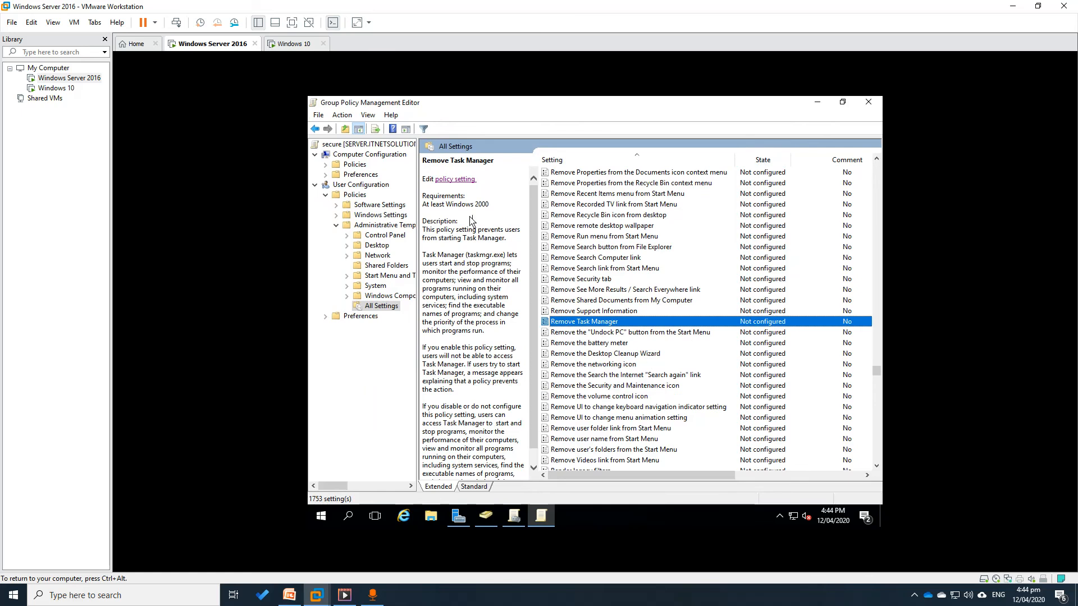
Set the Remove Task Manager policy to Enabled and apply it
{"action": "left_click", "coordinate": [454, 180]}
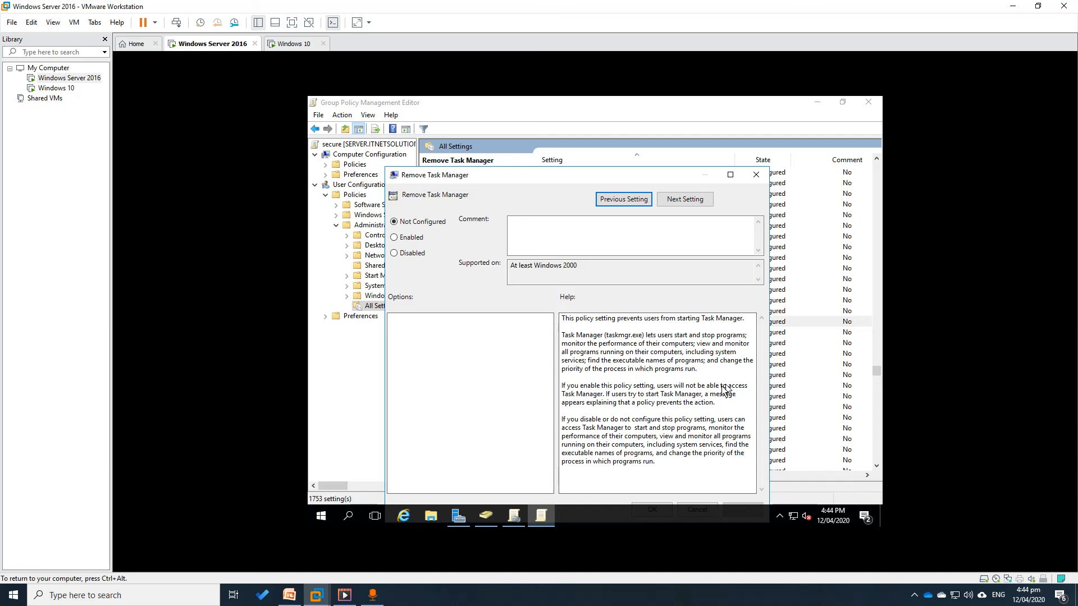
{"action": "left_click", "coordinate": [597, 403]}
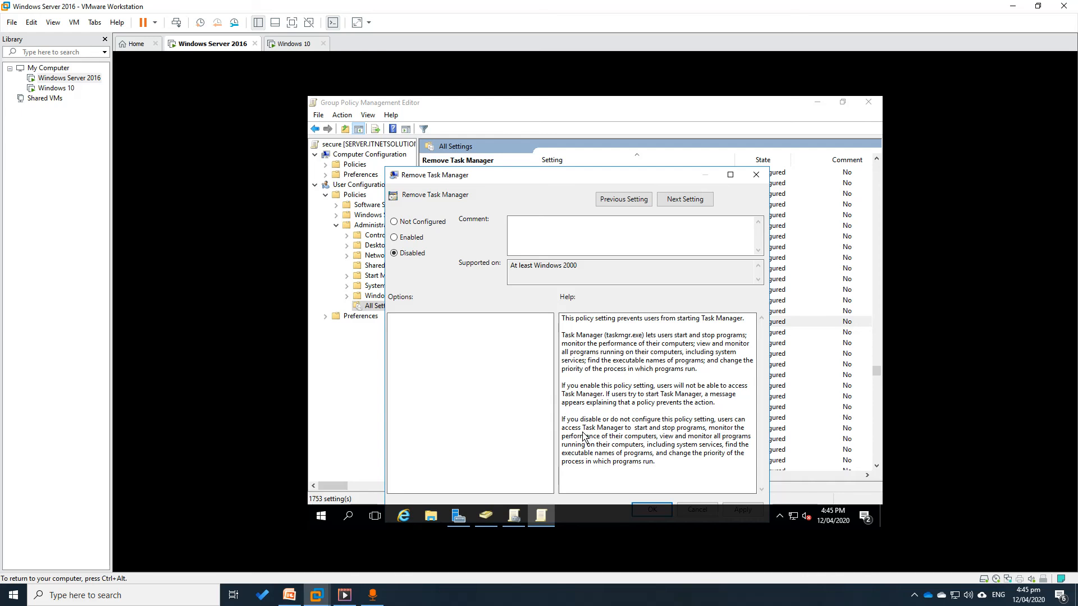
{"action": "left_click", "coordinate": [405, 240]}
{"action": "left_click_drag", "start_coordinate": [573, 182], "coordinate": [557, 143]}
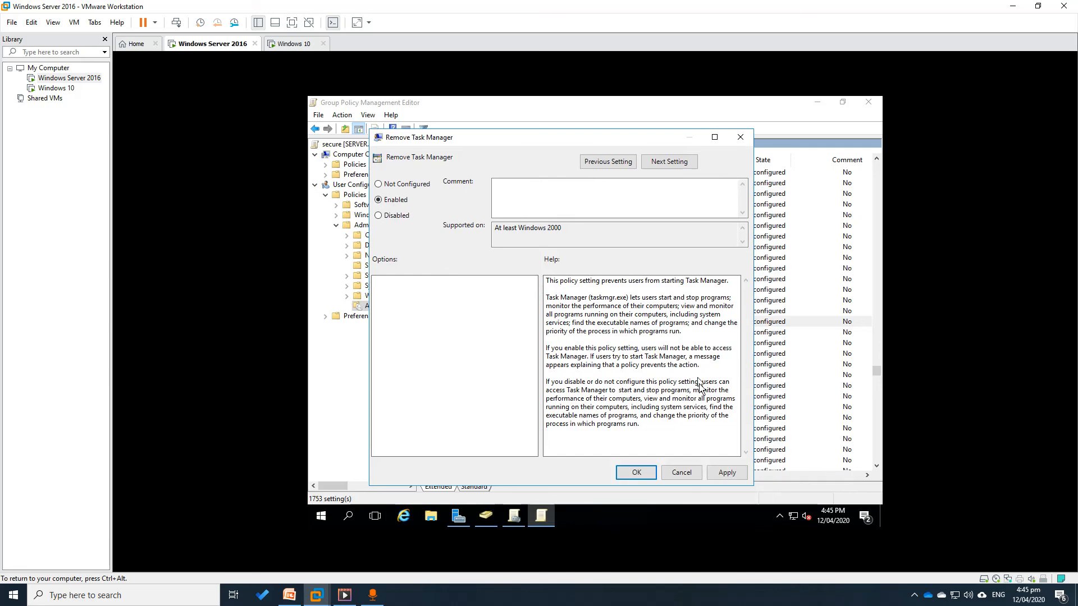
{"action": "left_click", "coordinate": [651, 475]}
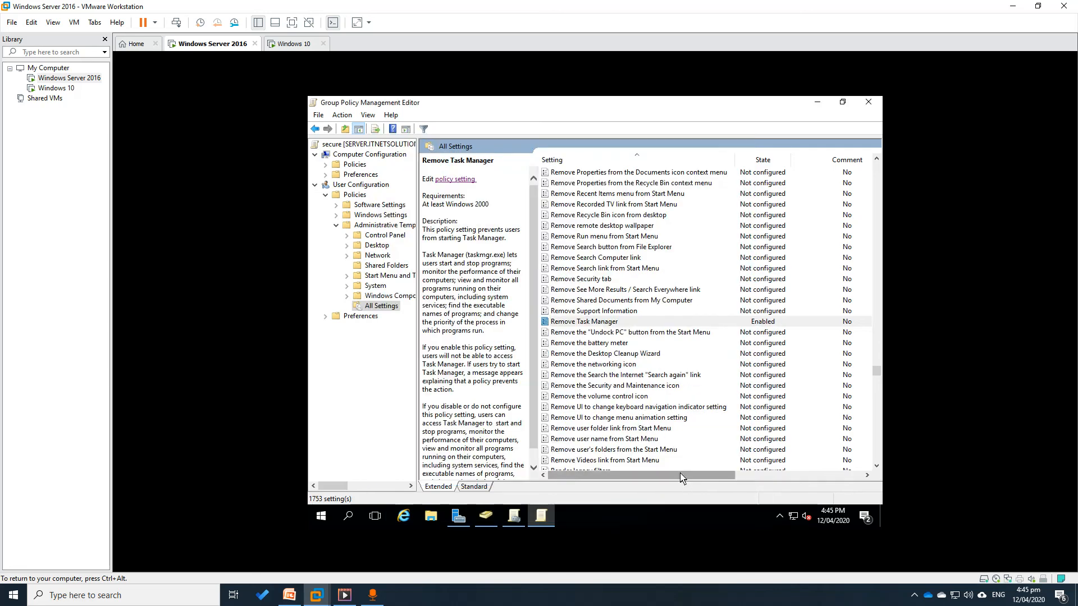
List the 92 Start Menu and Taskbar settings and jump to Remove Clock from the system notification area
{"action": "left_click_drag", "start_coordinate": [681, 478], "coordinate": [658, 488]}
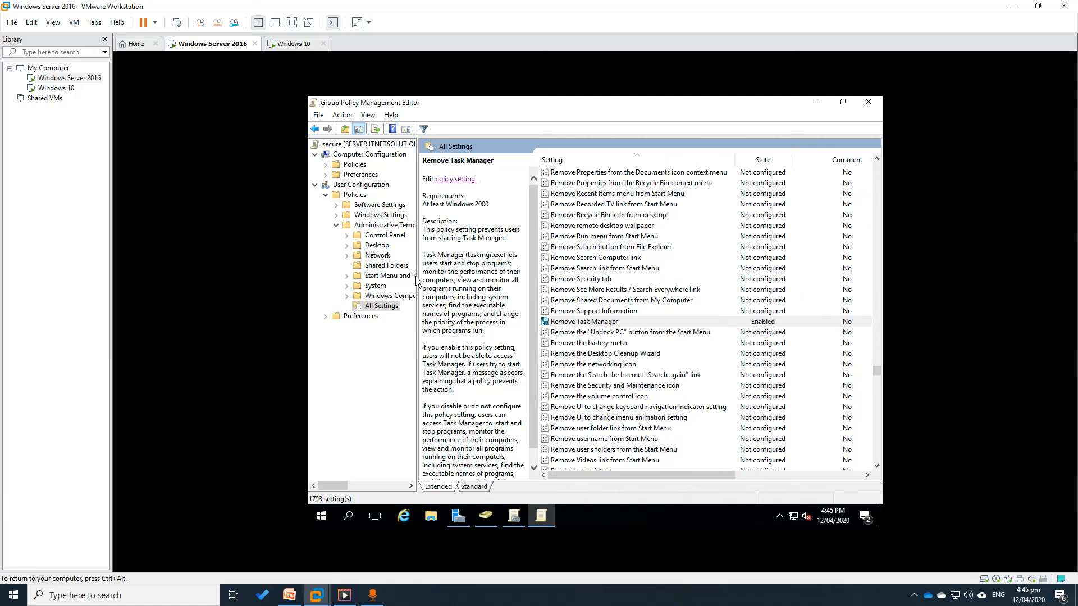
{"action": "left_click_drag", "start_coordinate": [417, 281], "coordinate": [483, 298]}
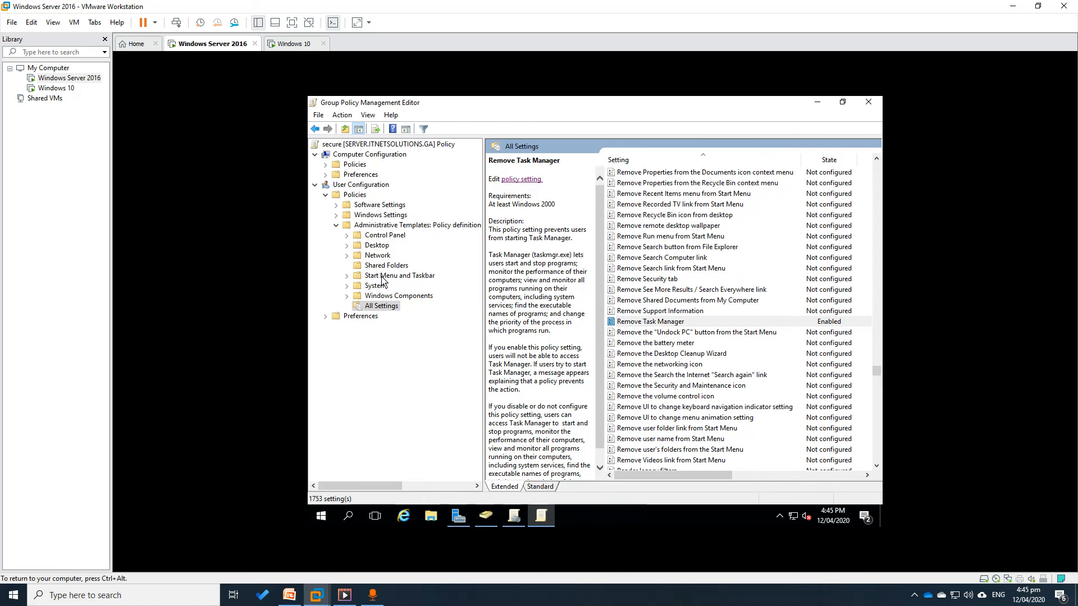
{"action": "left_click", "coordinate": [346, 276]}
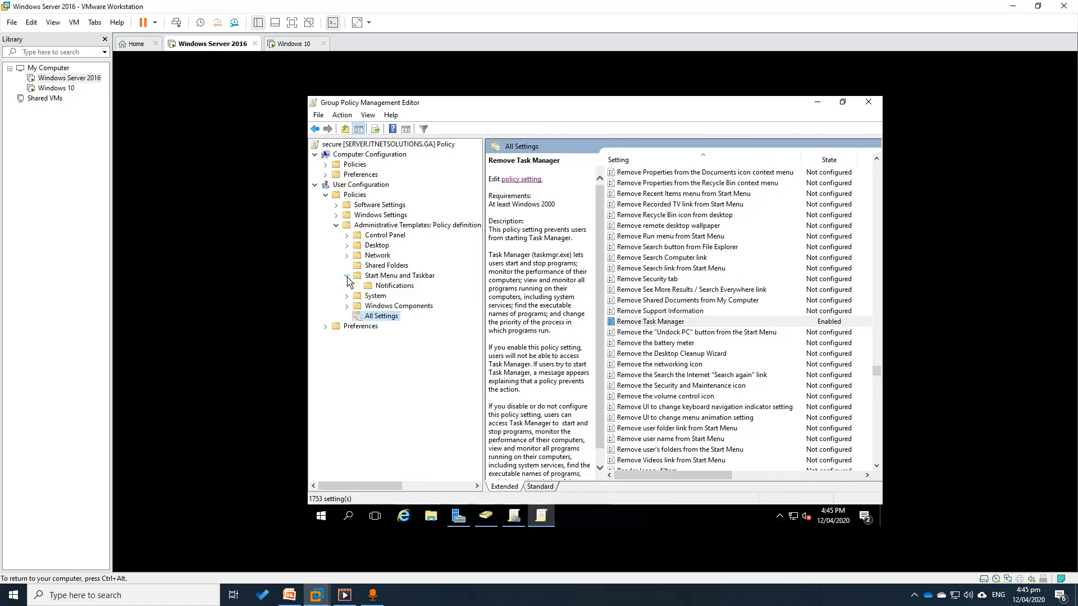
{"action": "left_click", "coordinate": [377, 276]}
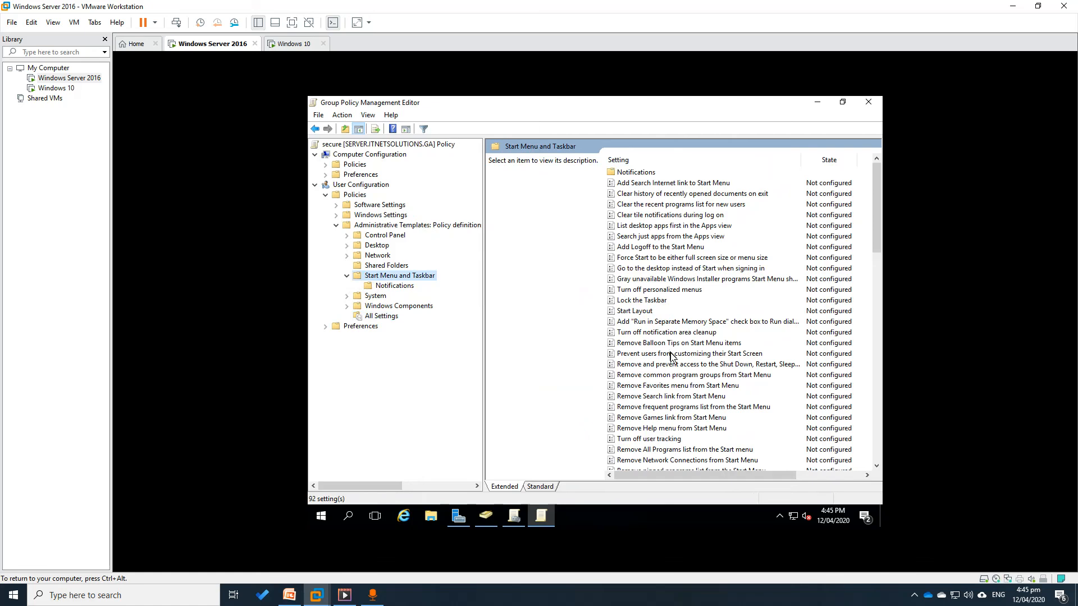
{"action": "left_click", "coordinate": [661, 389]}
{"action": "key", "text": "Down"}
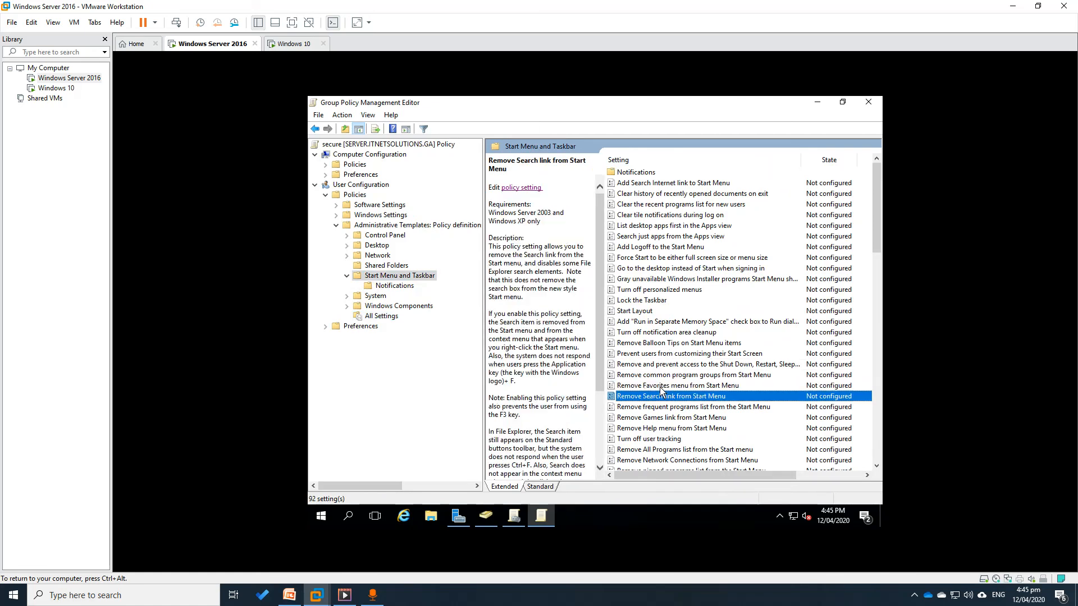
{"action": "key", "text": "c"}
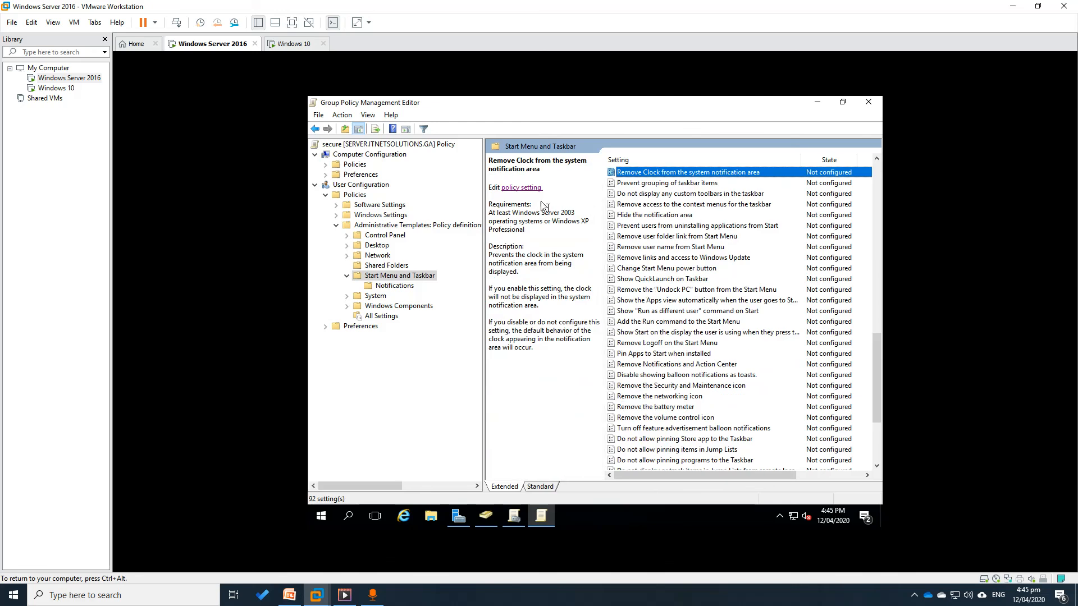
Set Remove Clock from the system notification area to Enabled and confirm with OK
{"action": "left_click", "coordinate": [521, 188]}
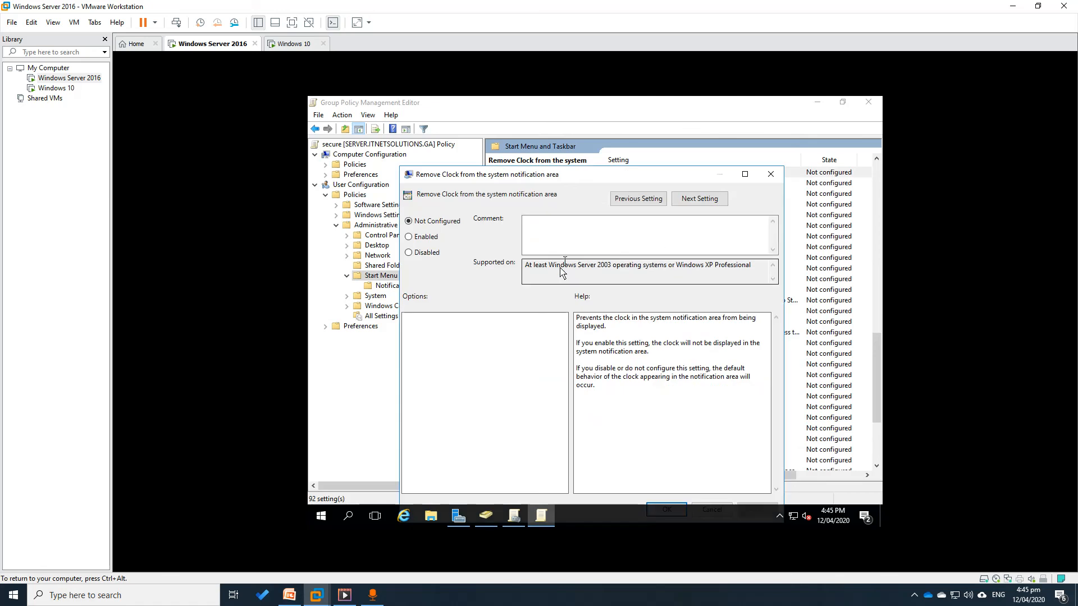
{"action": "left_click", "coordinate": [431, 236]}
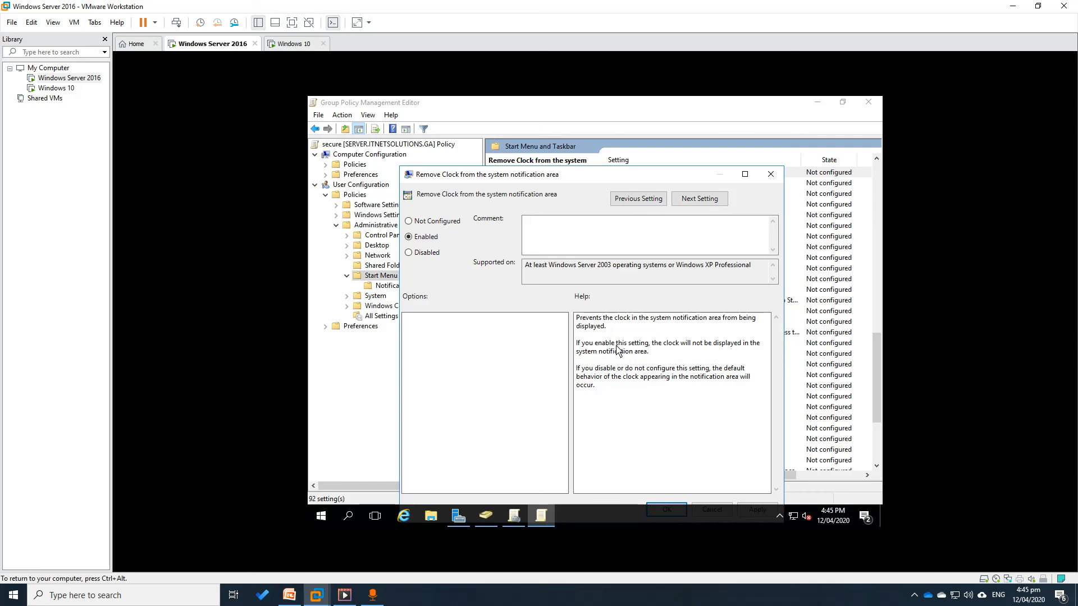
{"action": "left_click_drag", "start_coordinate": [583, 175], "coordinate": [580, 130]}
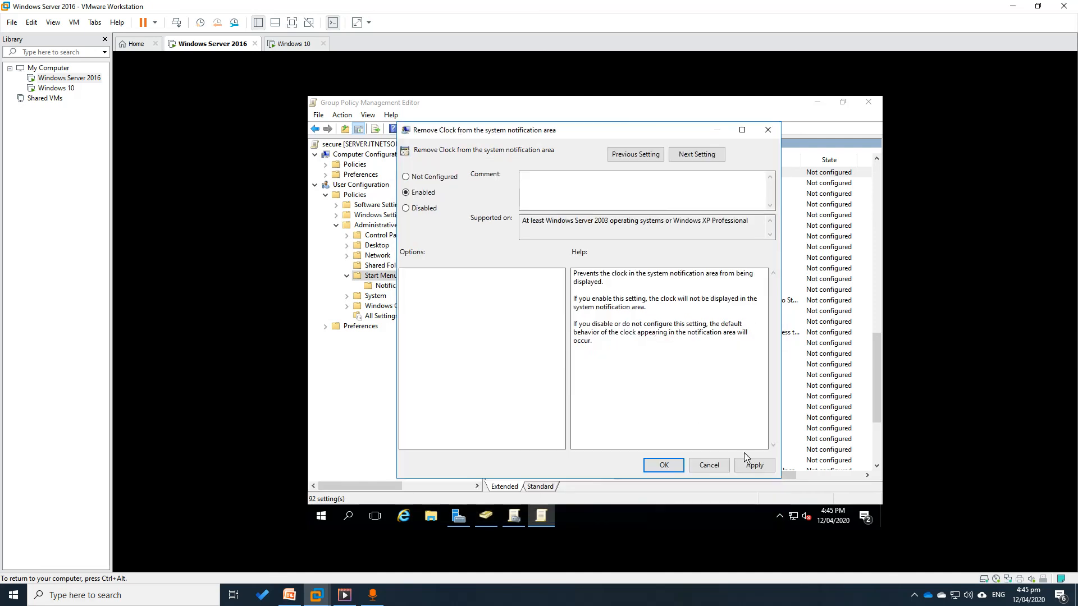
{"action": "left_click", "coordinate": [677, 468]}
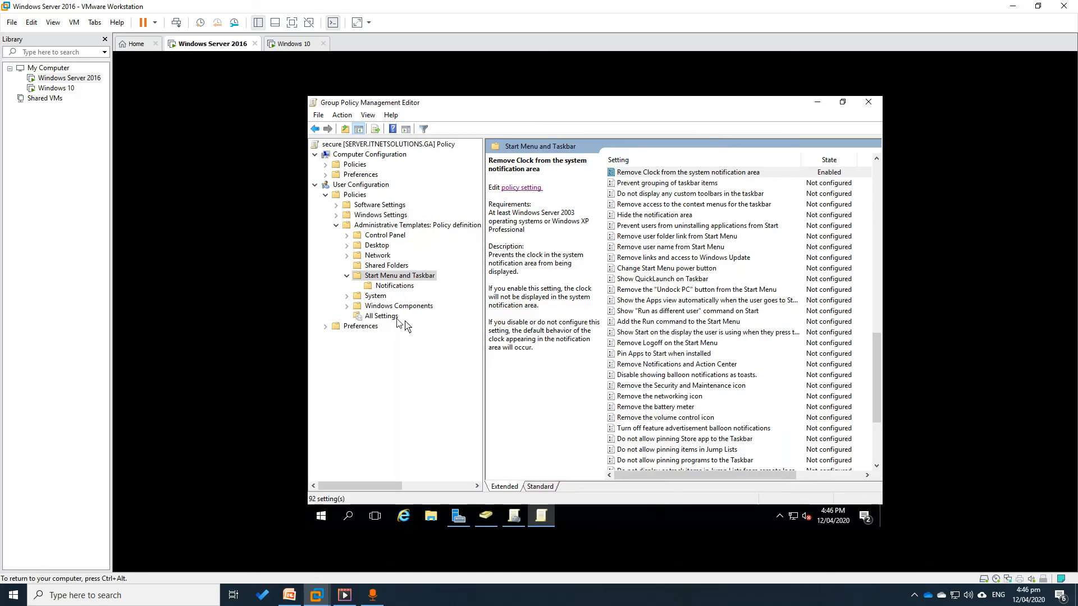
Close the editor and expand secure's settings report for Start Menu and Taskbar and Ctrl+Alt+Del Options
{"action": "left_click", "coordinate": [869, 102]}
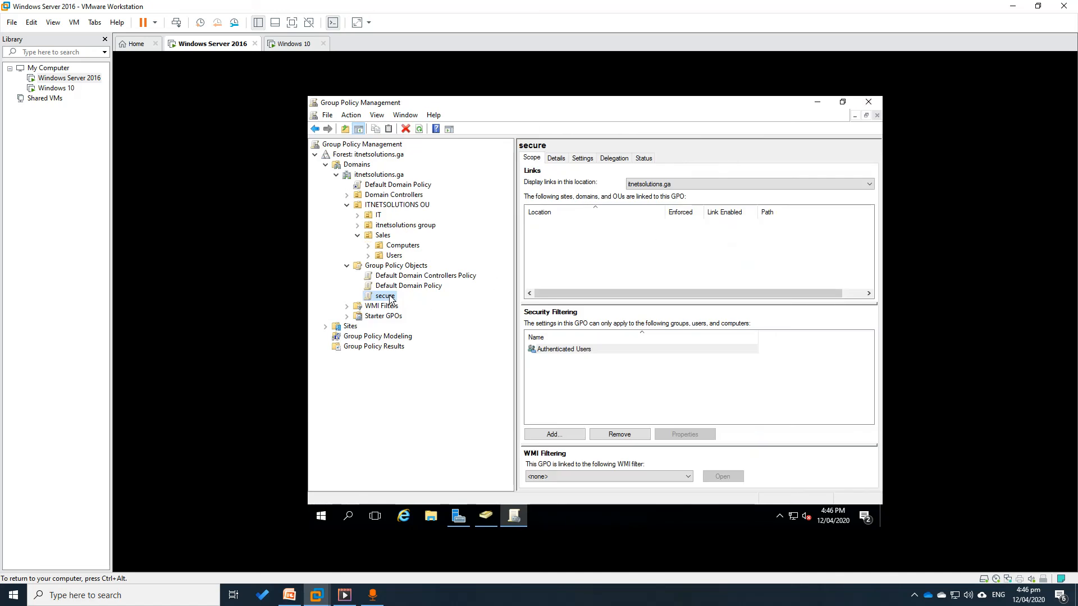
{"action": "left_click", "coordinate": [584, 159]}
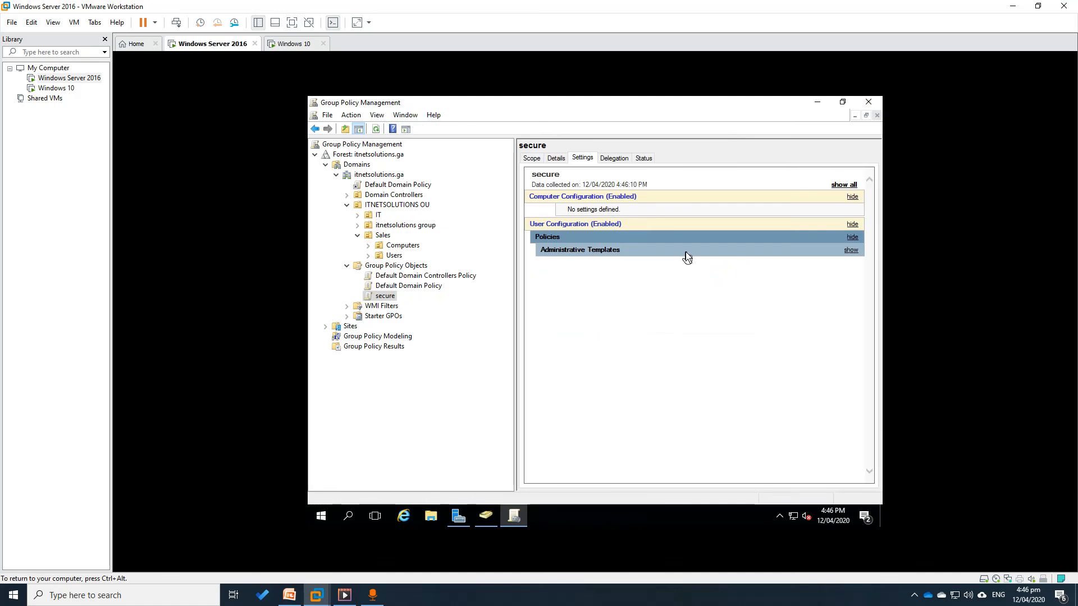
{"action": "left_click", "coordinate": [849, 253]}
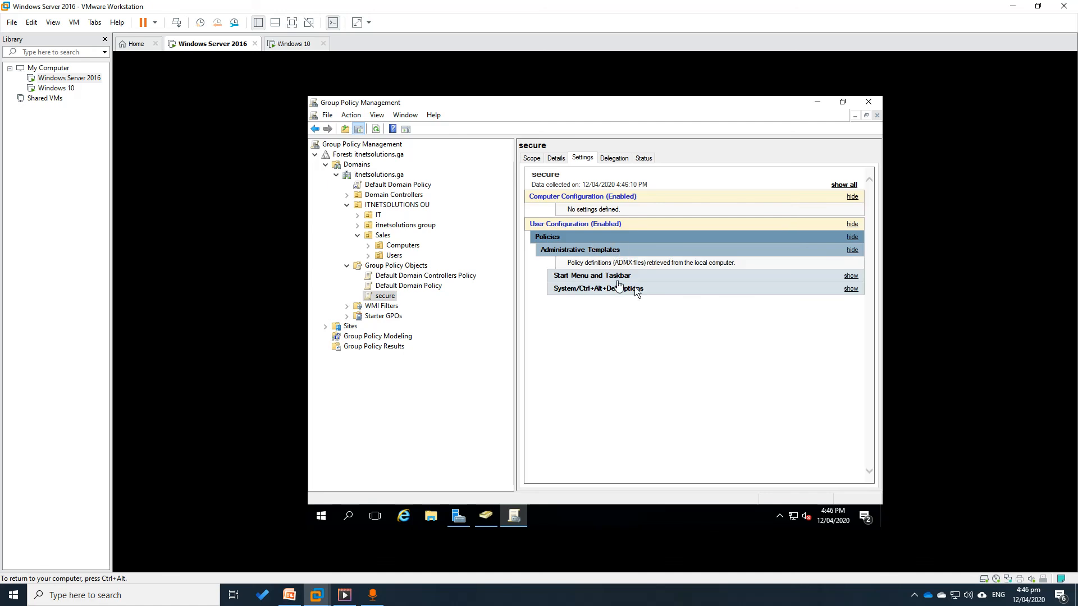
{"action": "left_click", "coordinate": [849, 277]}
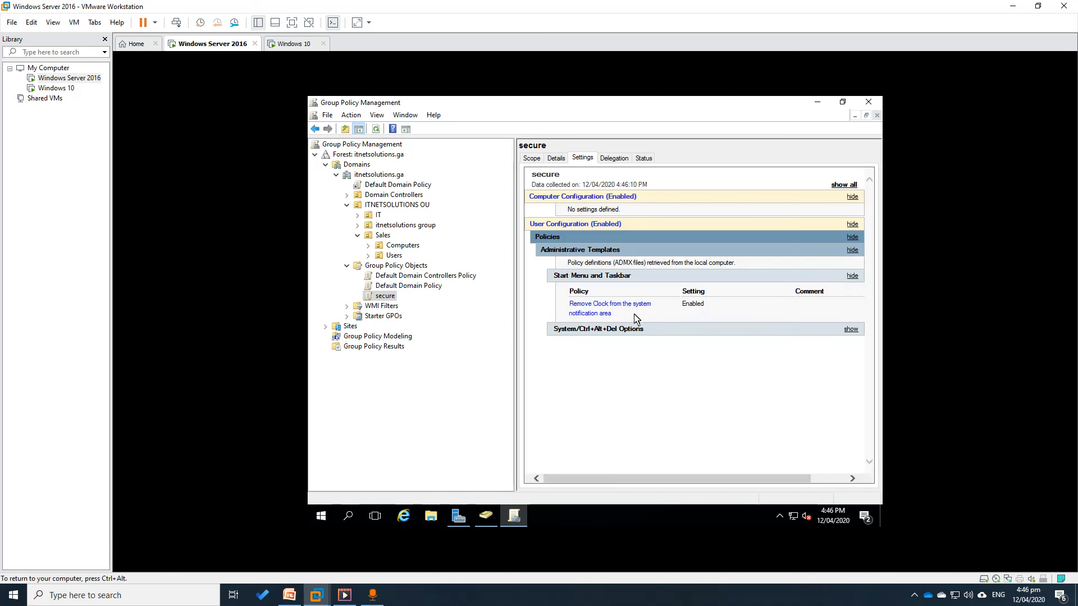
{"action": "left_click", "coordinate": [851, 330]}
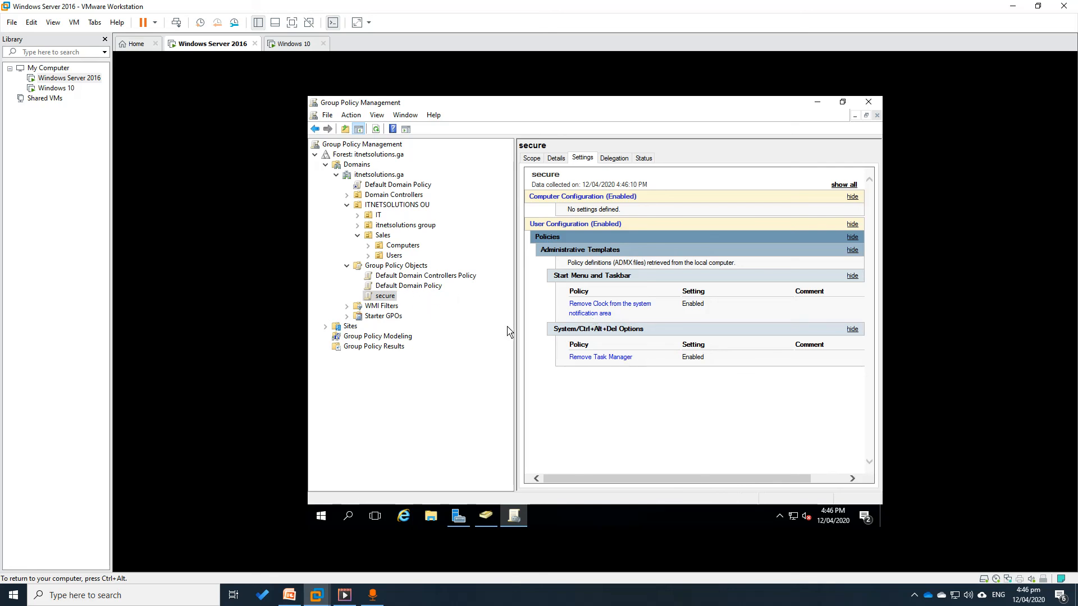
{"action": "left_click", "coordinate": [393, 256]}
Under ITNETSOLUTIONS OU, link the existing secure GPO to the Sales OU
{"action": "left_click", "coordinate": [347, 205]}
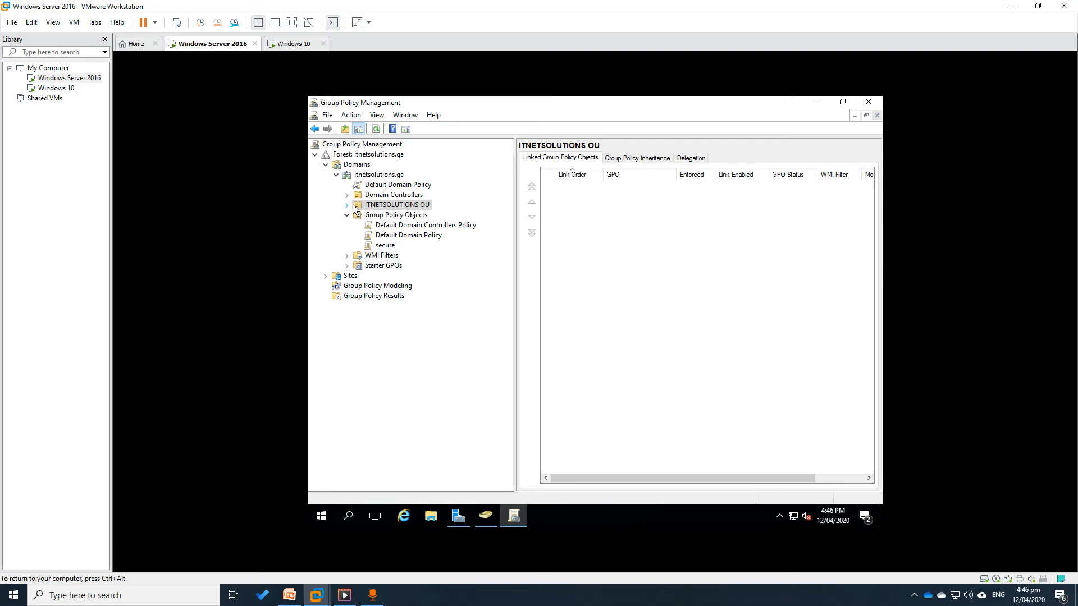
{"action": "left_click", "coordinate": [351, 207]}
{"action": "left_click", "coordinate": [347, 205]}
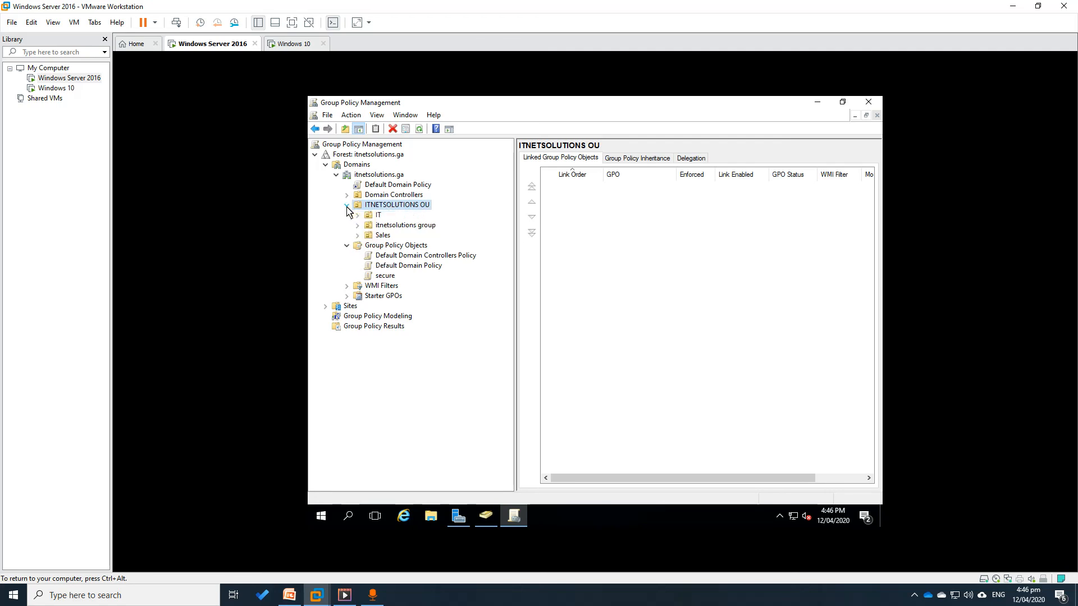
{"action": "left_click", "coordinate": [384, 236]}
{"action": "right_click", "coordinate": [385, 241]}
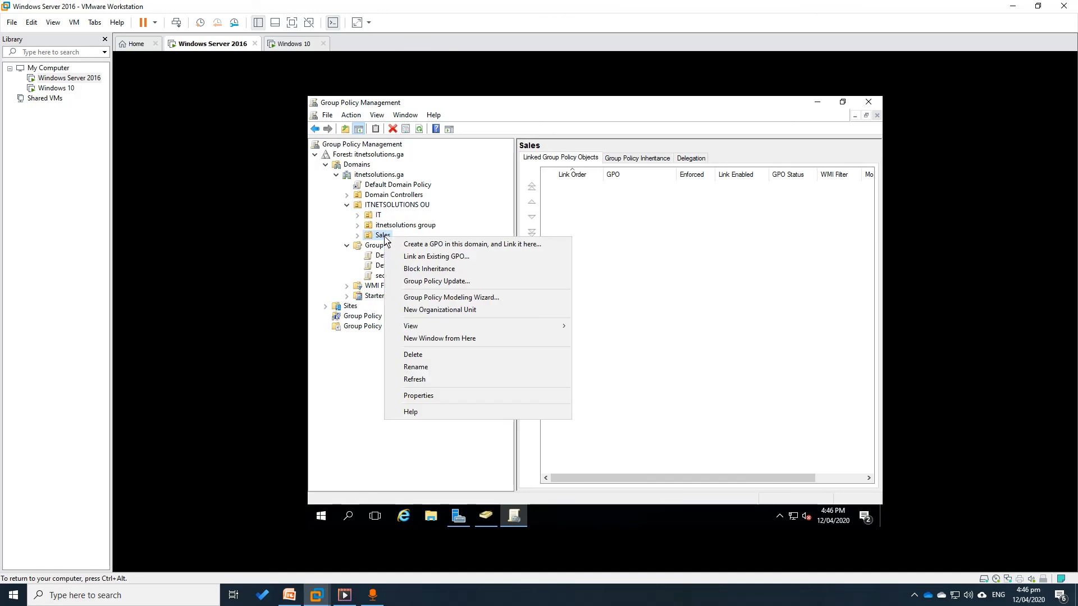
{"action": "left_click", "coordinate": [417, 257]}
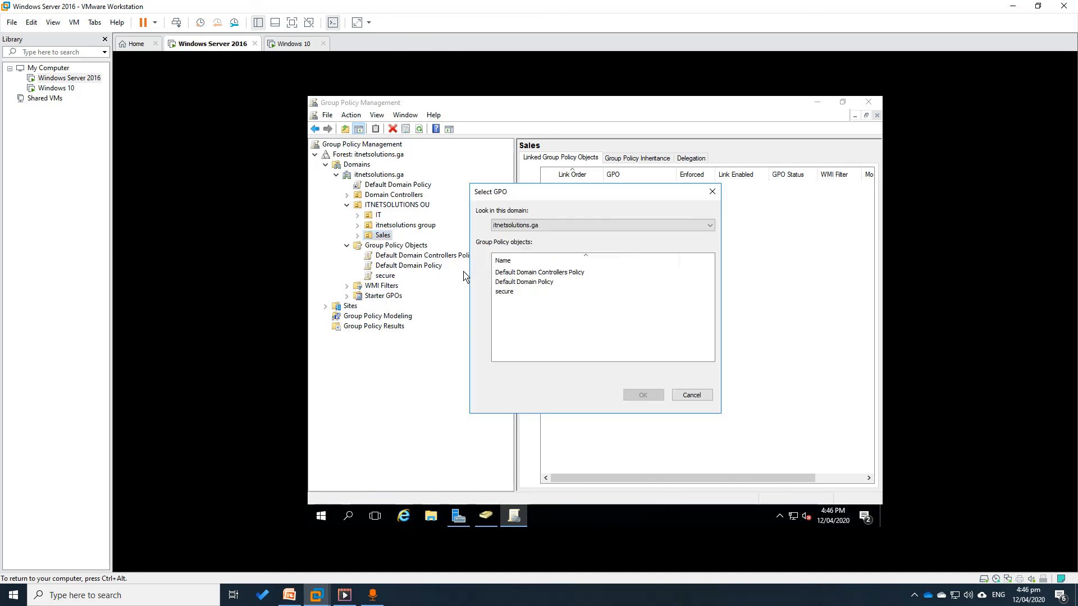
{"action": "left_click", "coordinate": [506, 294]}
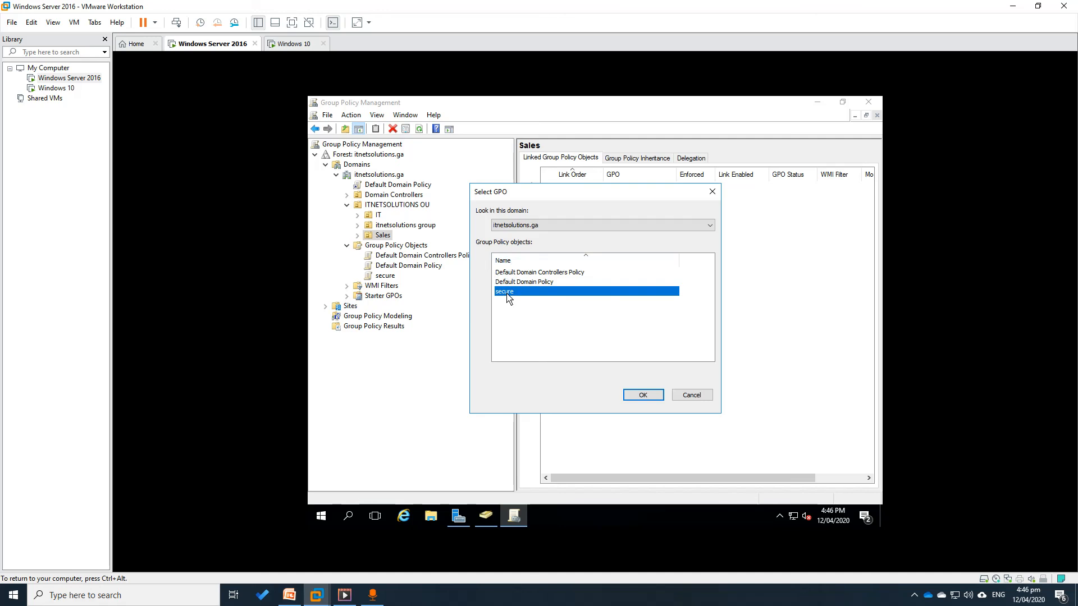
{"action": "left_click", "coordinate": [640, 395]}
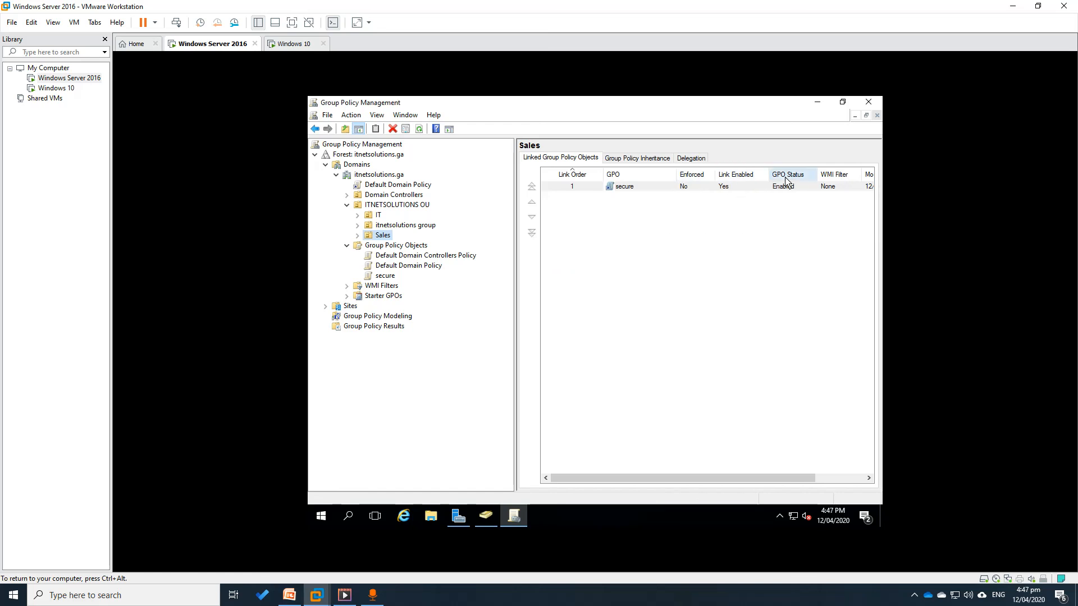
Review the Sales and Users OU inheritance tabs, then inspect the secure link's scope under Sales
{"action": "left_click", "coordinate": [653, 160]}
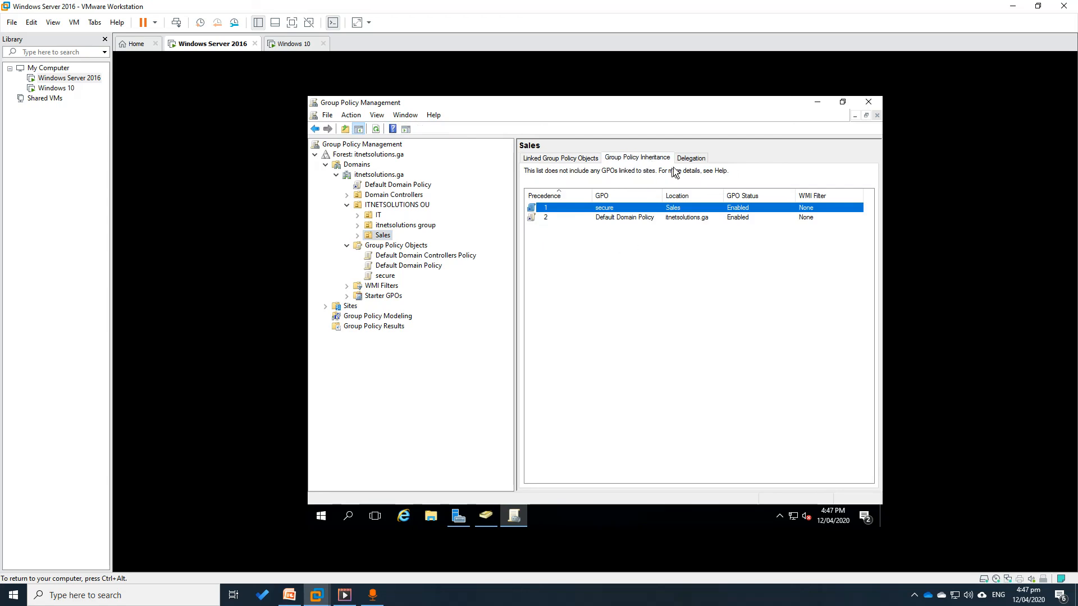
{"action": "left_click", "coordinate": [688, 160]}
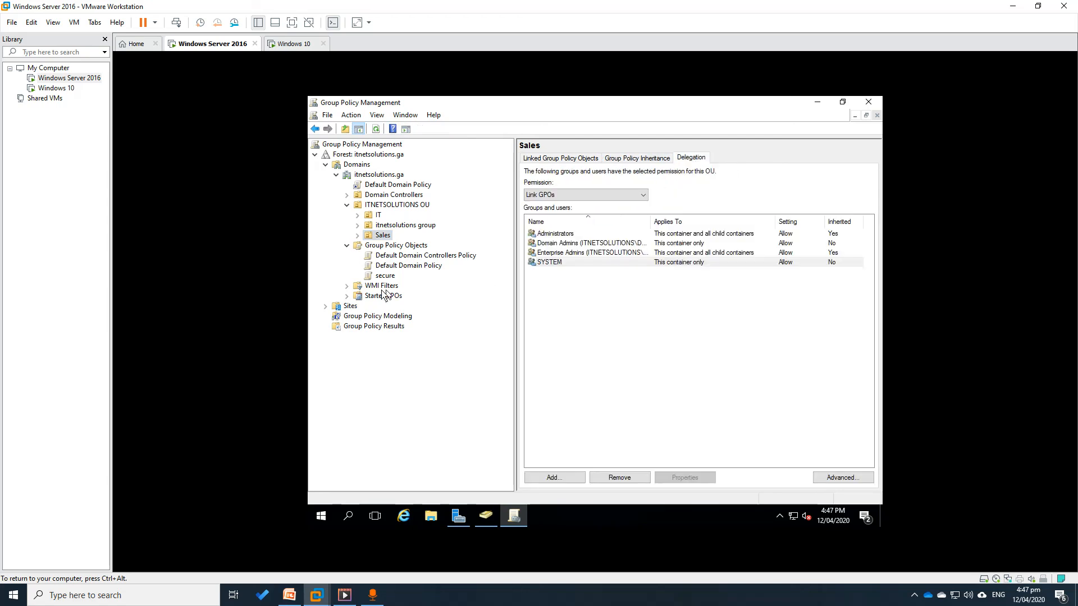
{"action": "left_click", "coordinate": [358, 235]}
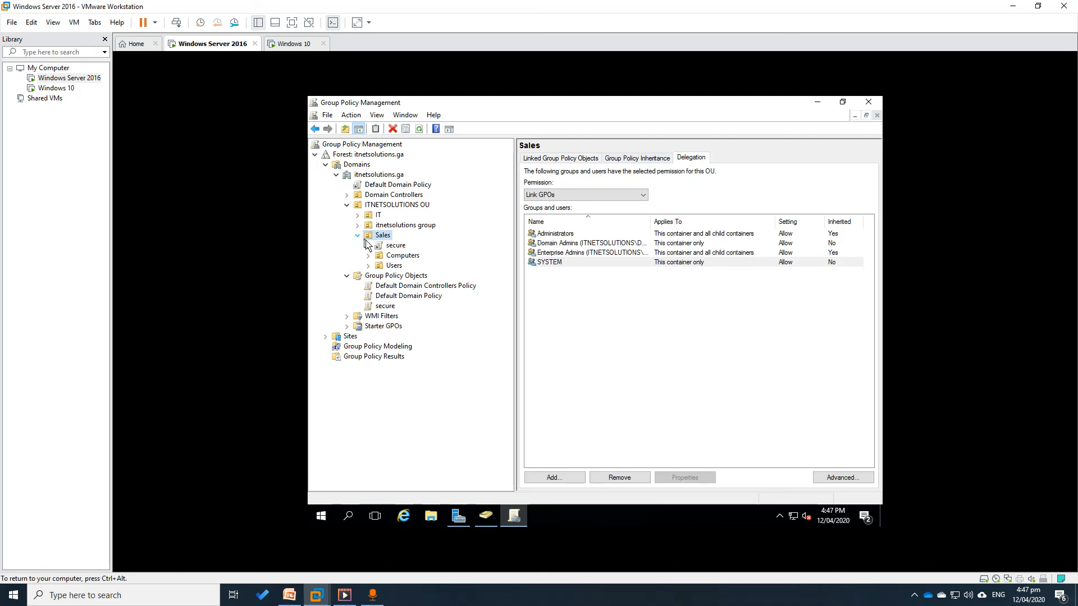
{"action": "left_click", "coordinate": [395, 246]}
{"action": "left_click", "coordinate": [395, 267]}
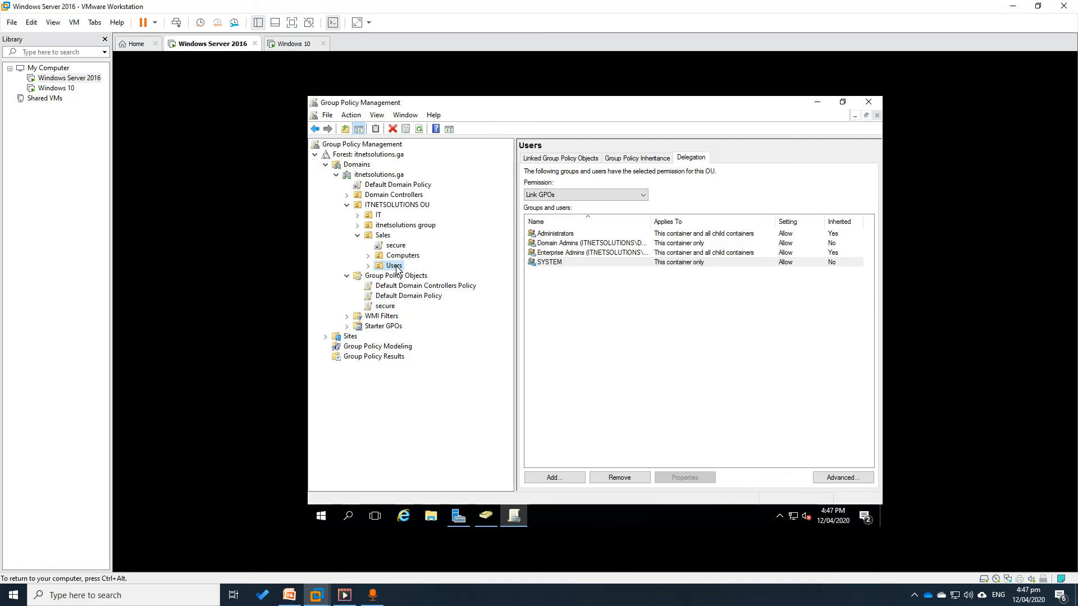
{"action": "left_click", "coordinate": [571, 159]}
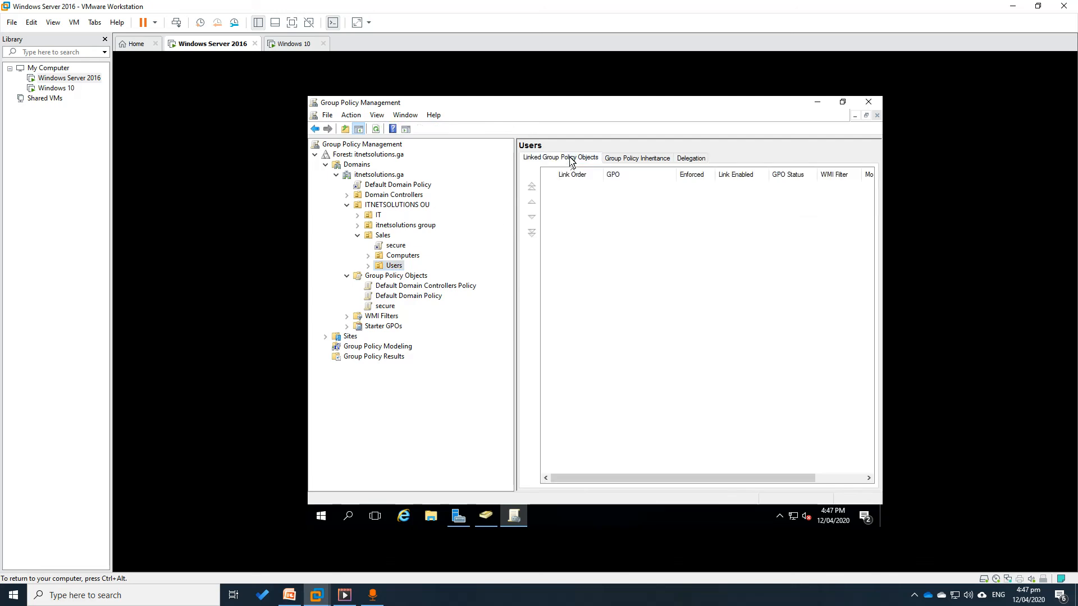
{"action": "left_click", "coordinate": [623, 160]}
{"action": "left_click", "coordinate": [396, 246]}
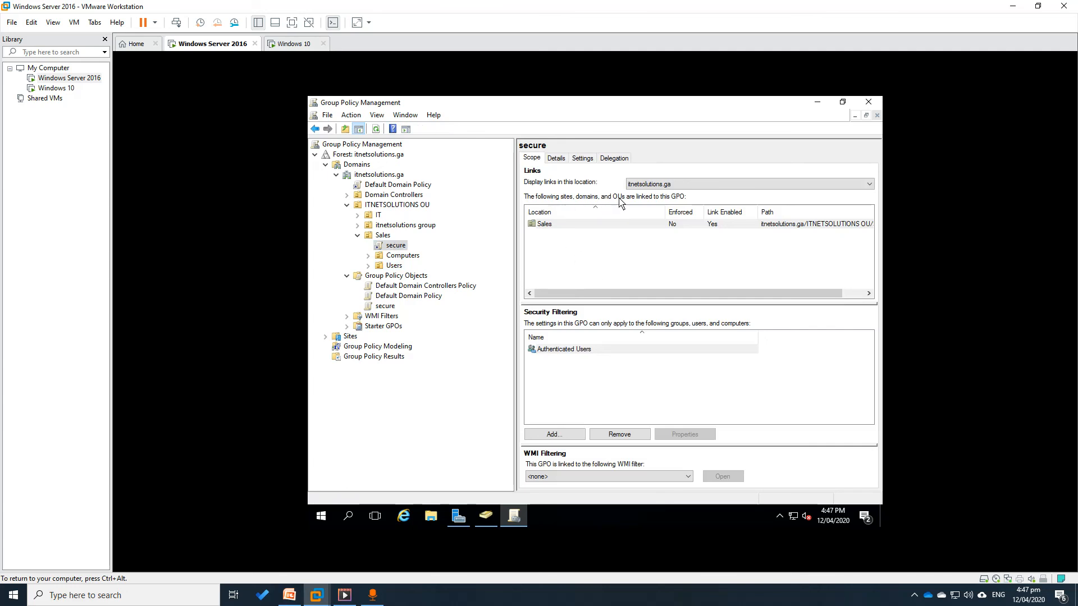
{"action": "left_click", "coordinate": [551, 225]}
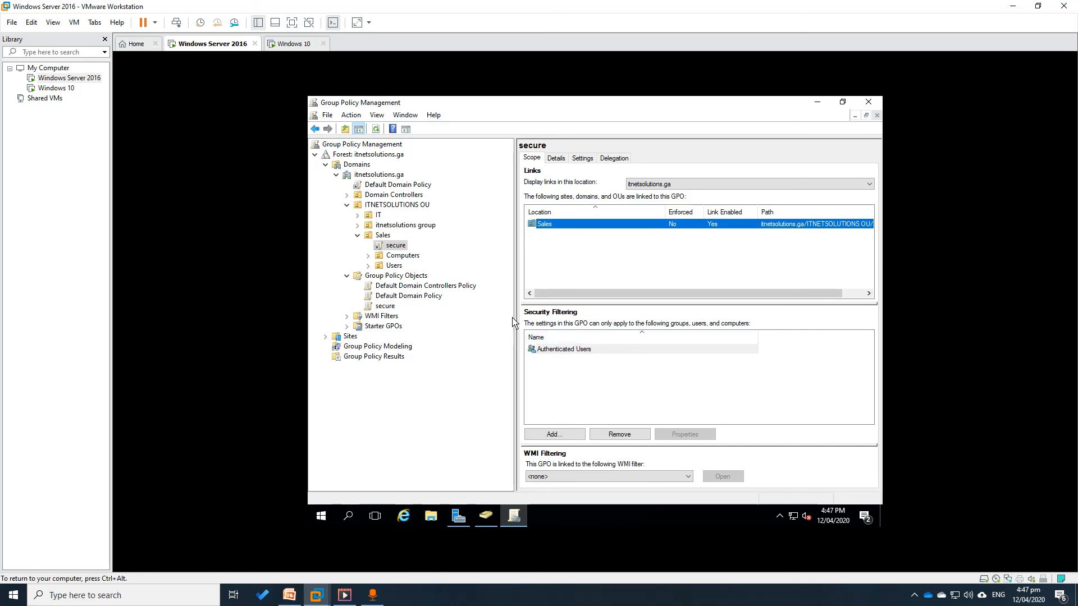
Switch to the Windows 10 VM and sign out of the guest from the Start menu
{"action": "left_click", "coordinate": [294, 43]}
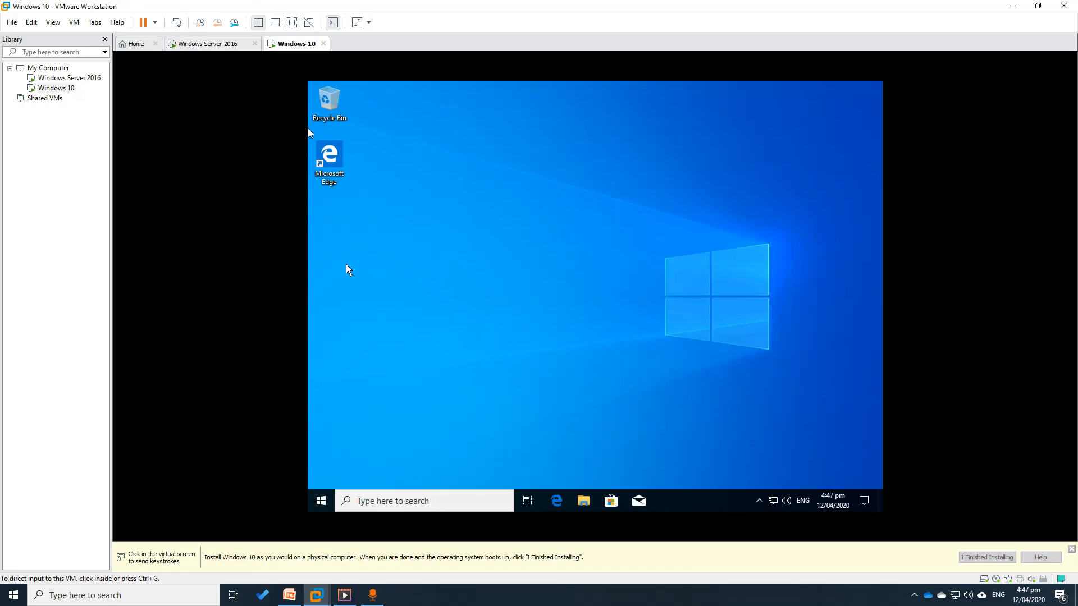
{"action": "left_click", "coordinate": [309, 132]}
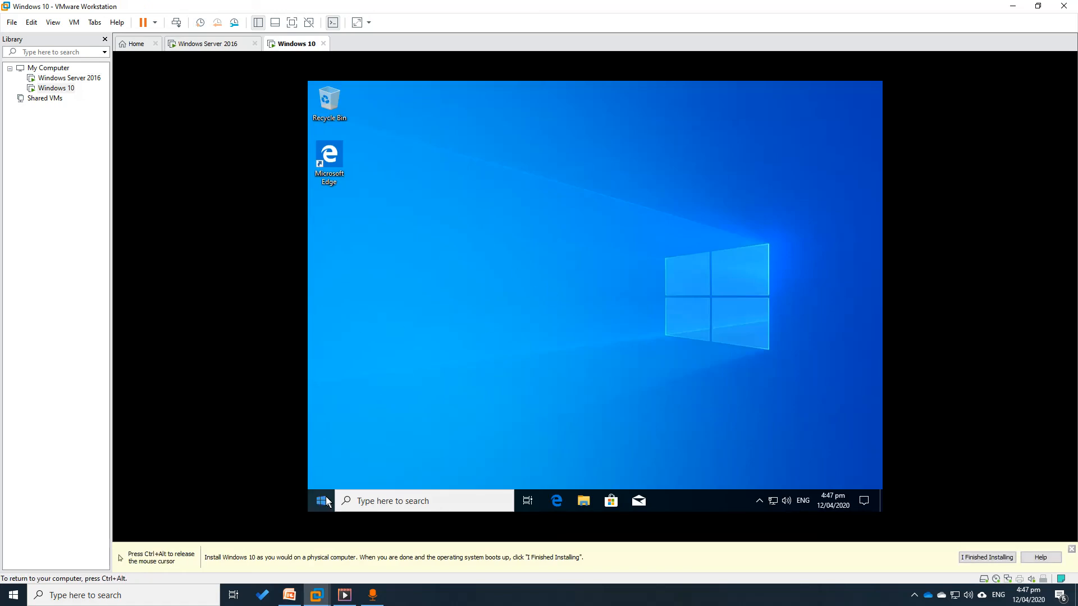
{"action": "left_click", "coordinate": [316, 497]}
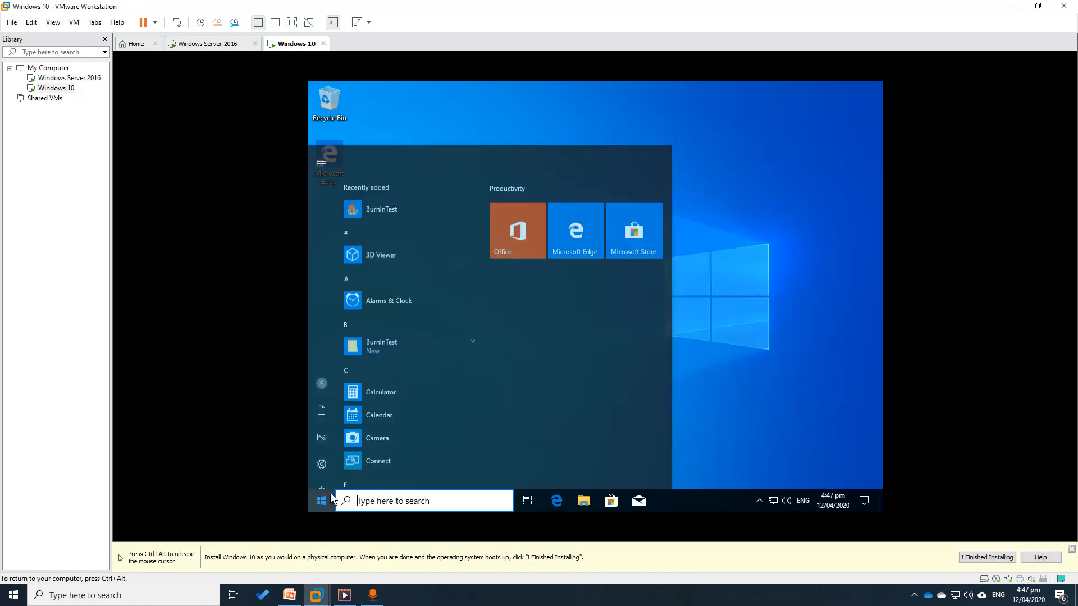
{"action": "left_click", "coordinate": [312, 368]}
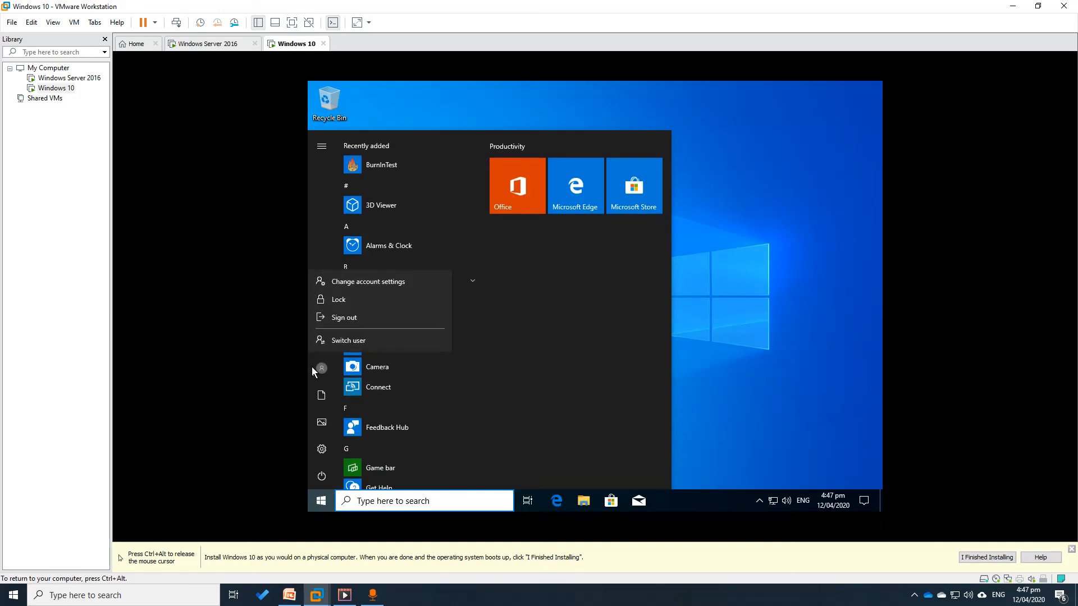
{"action": "left_click", "coordinate": [354, 317]}
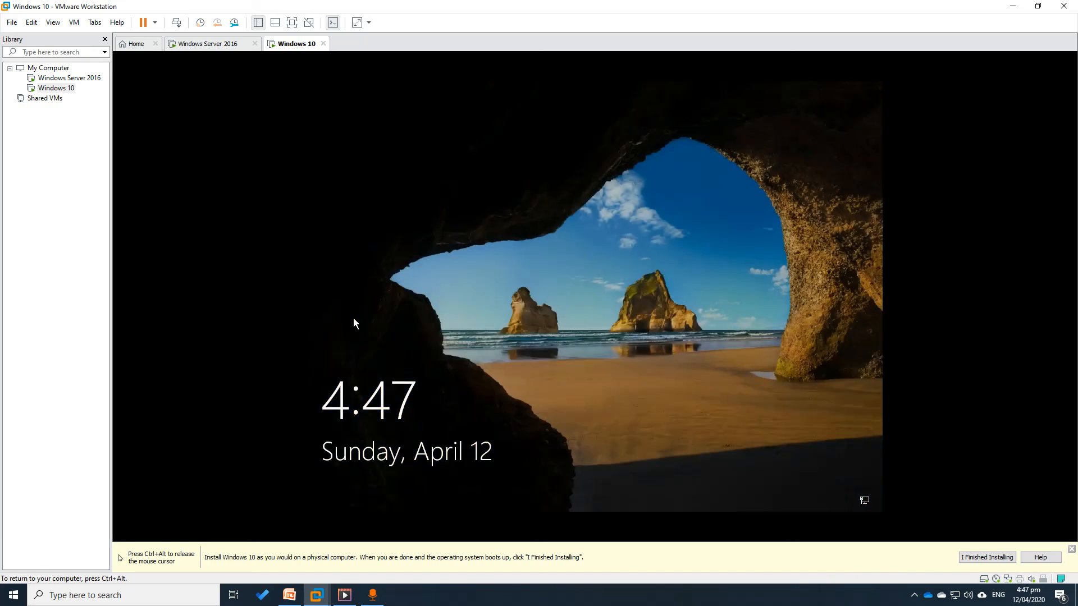
Sign back in with the domain user's password, then release the VM with Ctrl+Alt
{"action": "left_click", "coordinate": [354, 323]}
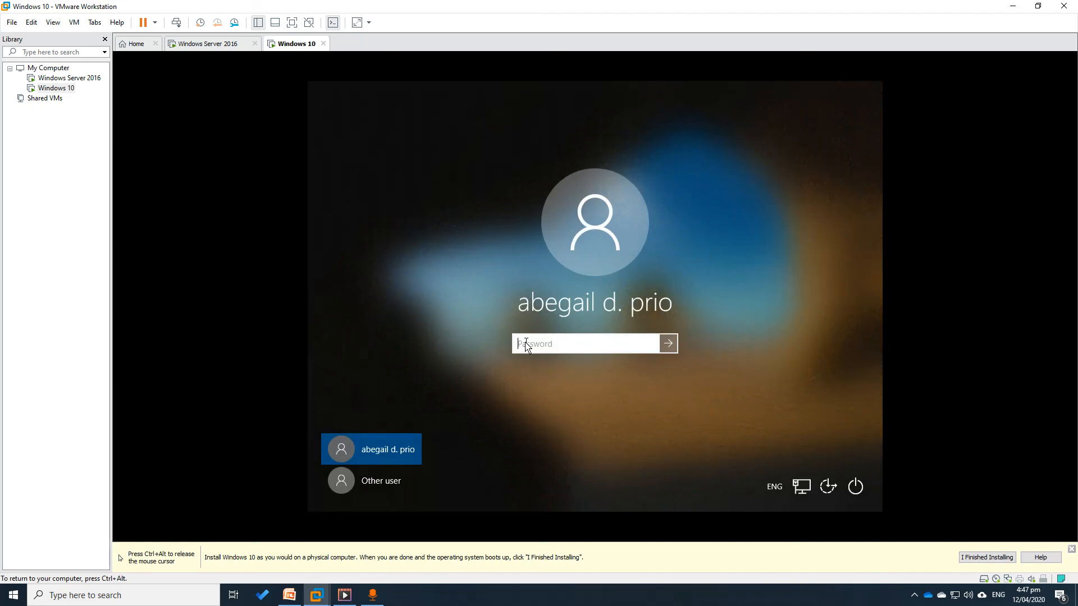
{"action": "type", "text": "passw••••"}
{"action": "key", "text": "Return"}
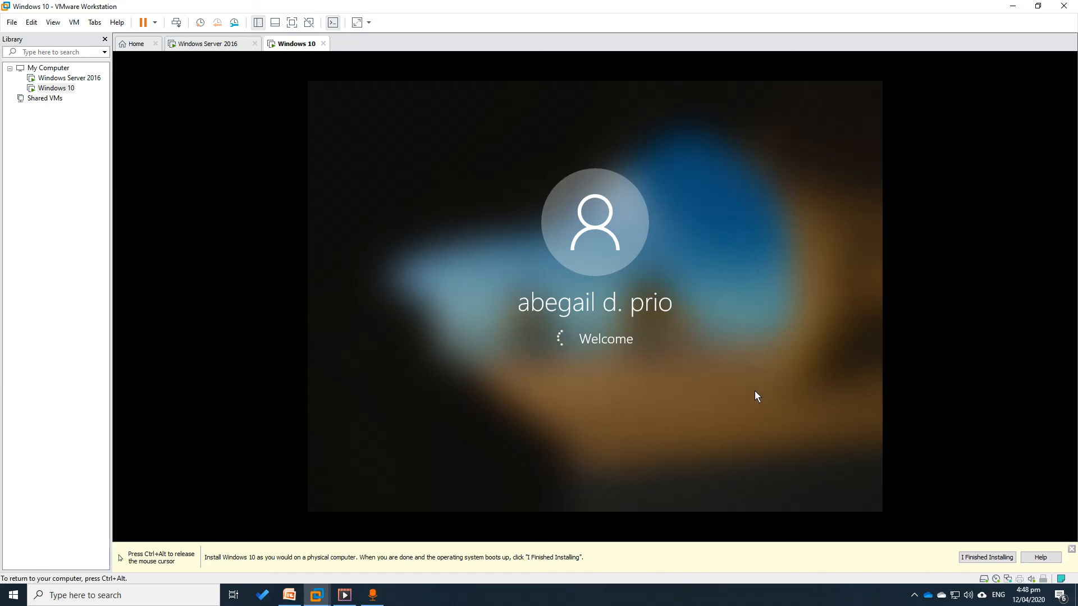
{"action": "key", "text": "ctrl+alt"}
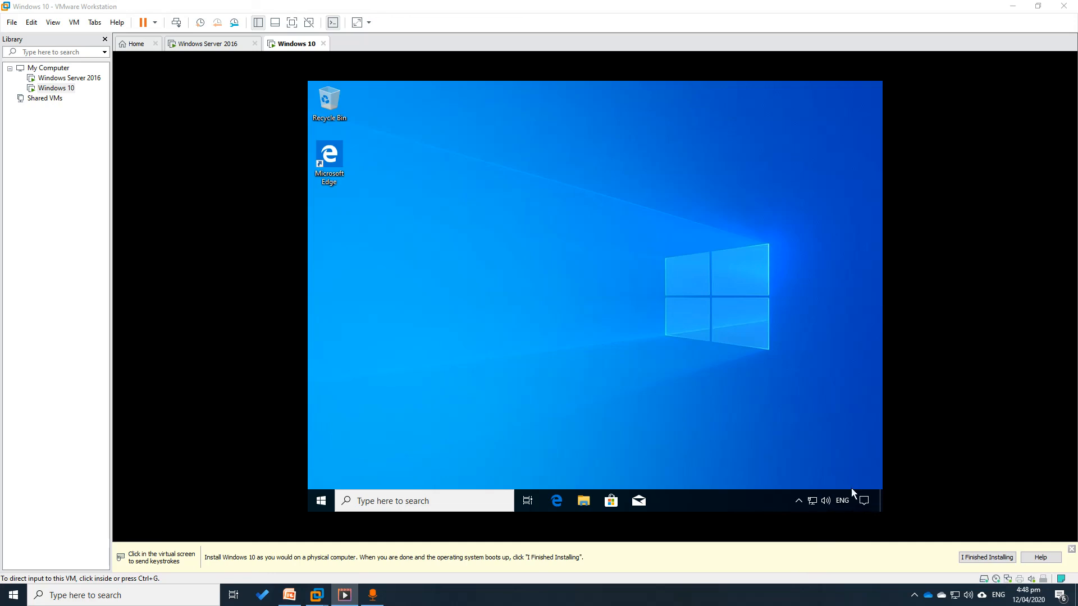
Verify Task Manager is greyed out in the taskbar menu and the Ctrl+Alt+Insert security screen
{"action": "left_click", "coordinate": [729, 503]}
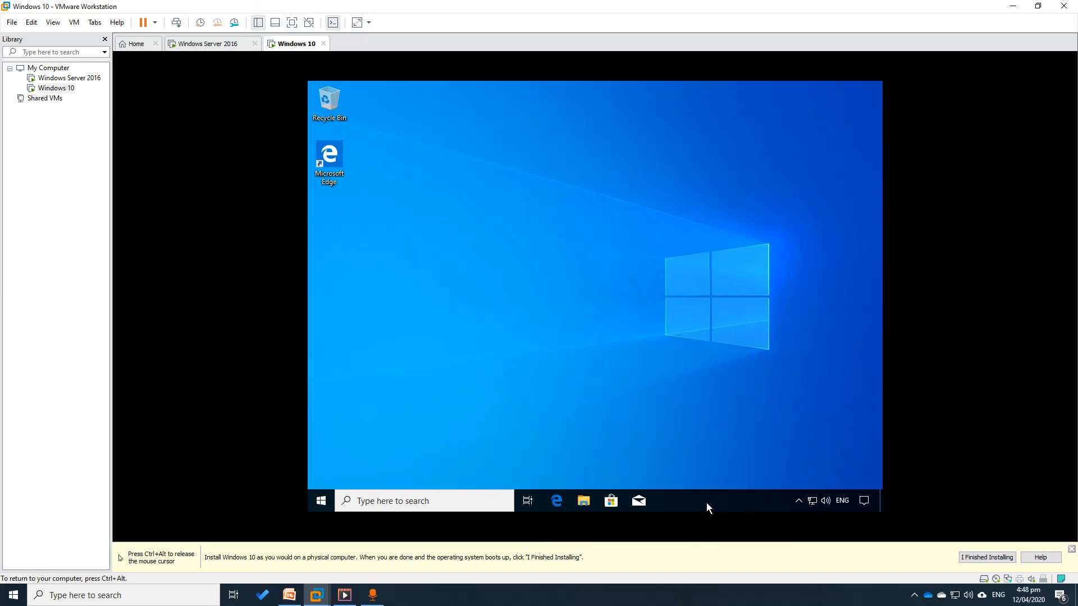
{"action": "right_click", "coordinate": [707, 503]}
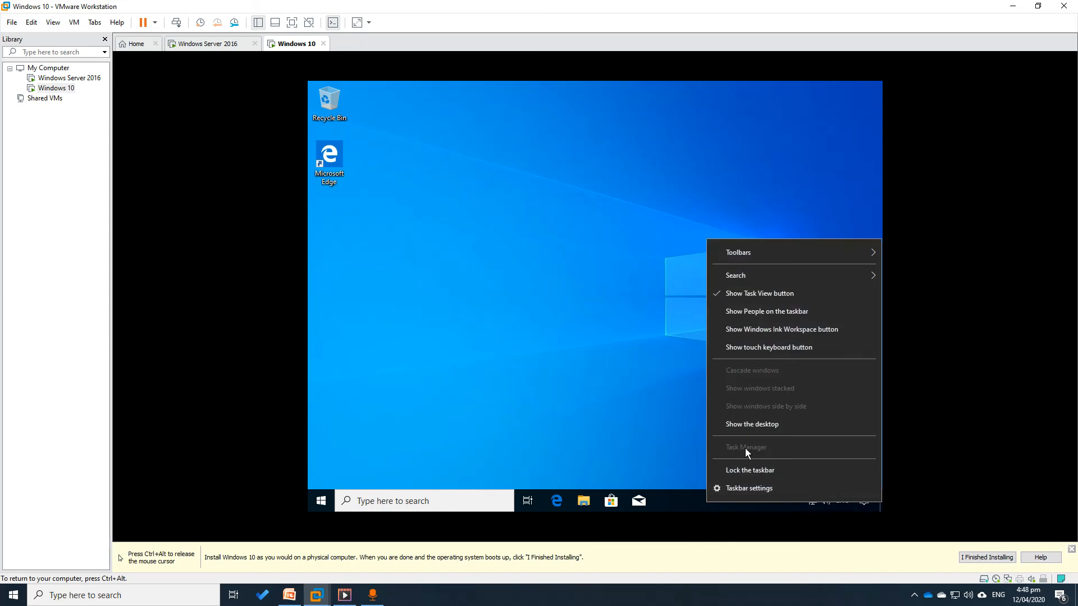
{"action": "left_click", "coordinate": [531, 359]}
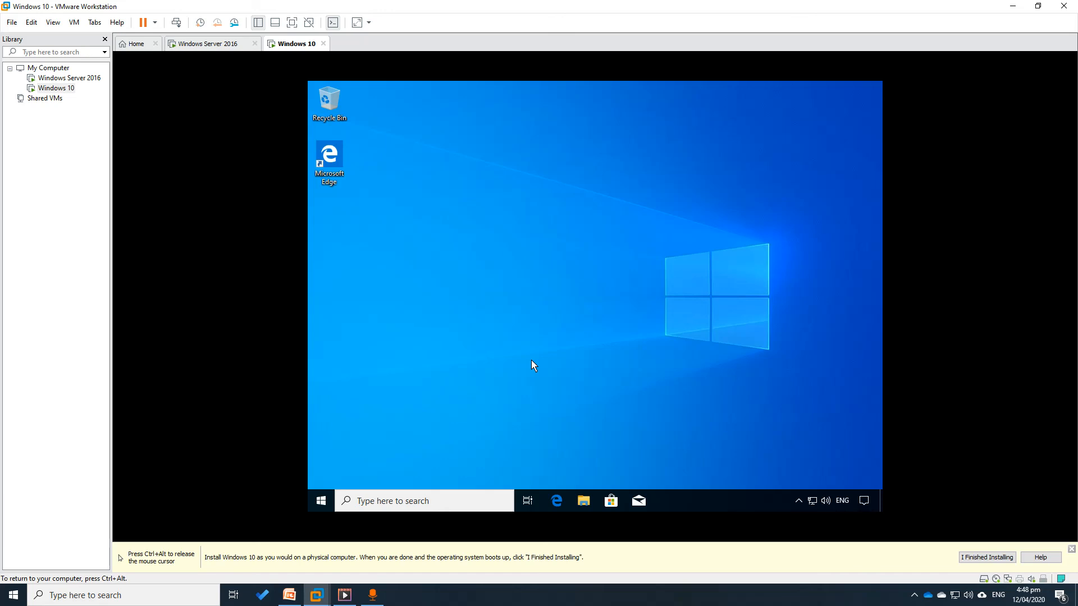
{"action": "key", "text": "ctrl+alt+Delete"}
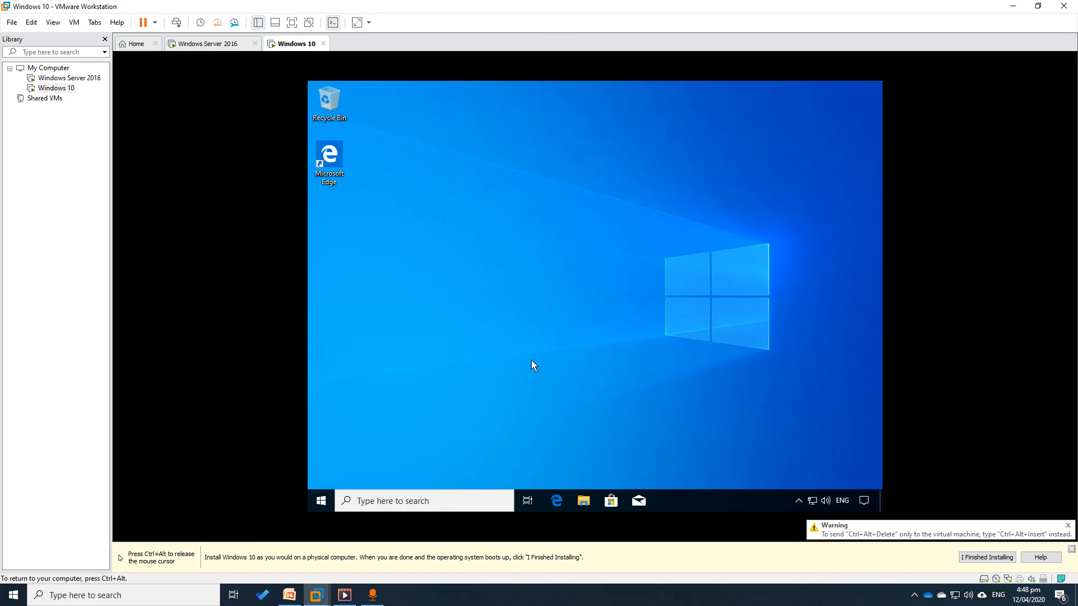
{"action": "key", "text": "ctrl+alt+Insert"}
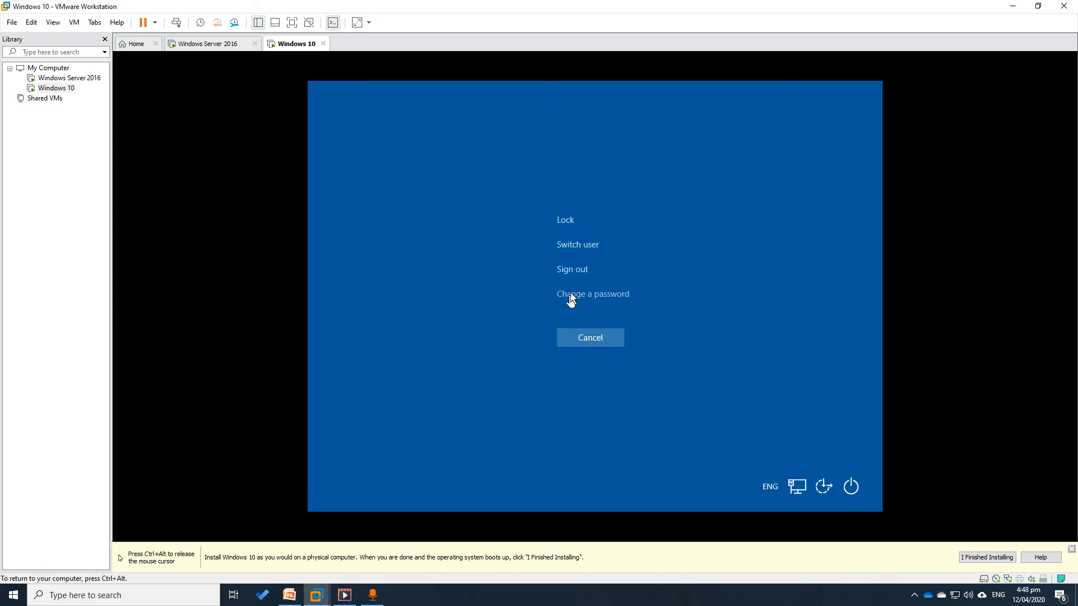
{"action": "left_click", "coordinate": [594, 337]}
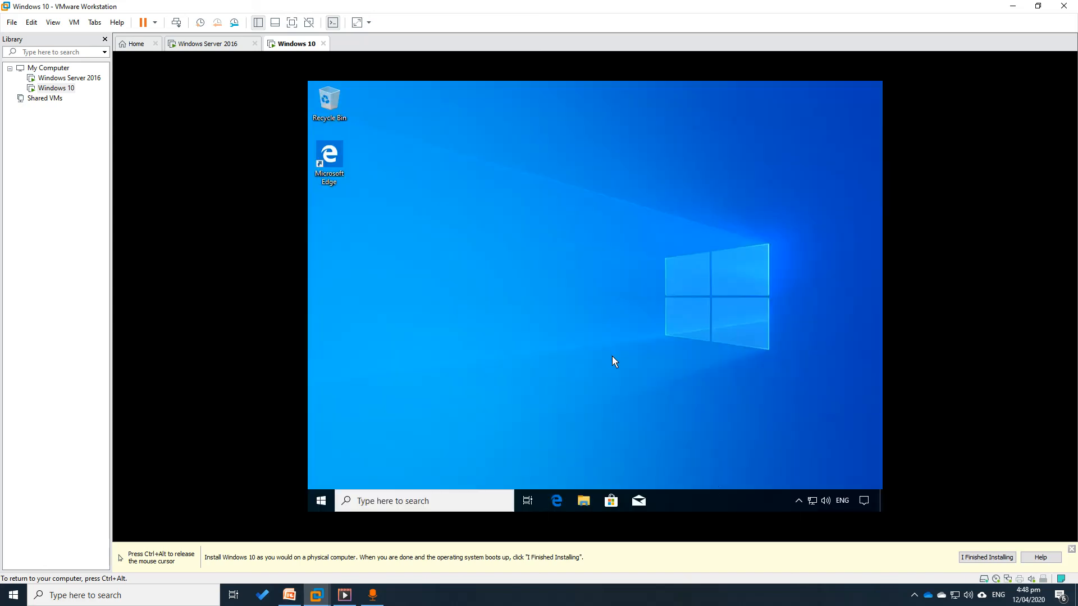
Recheck the taskbar menu, then return to the Windows Server 2016 VM
{"action": "right_click", "coordinate": [724, 502]}
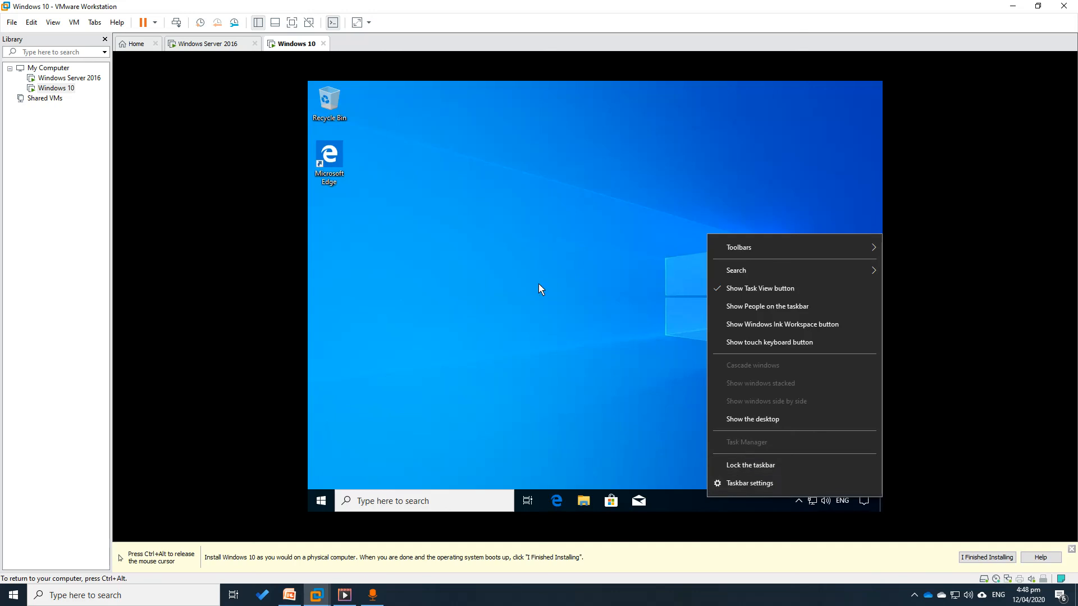
{"action": "left_click", "coordinate": [584, 355]}
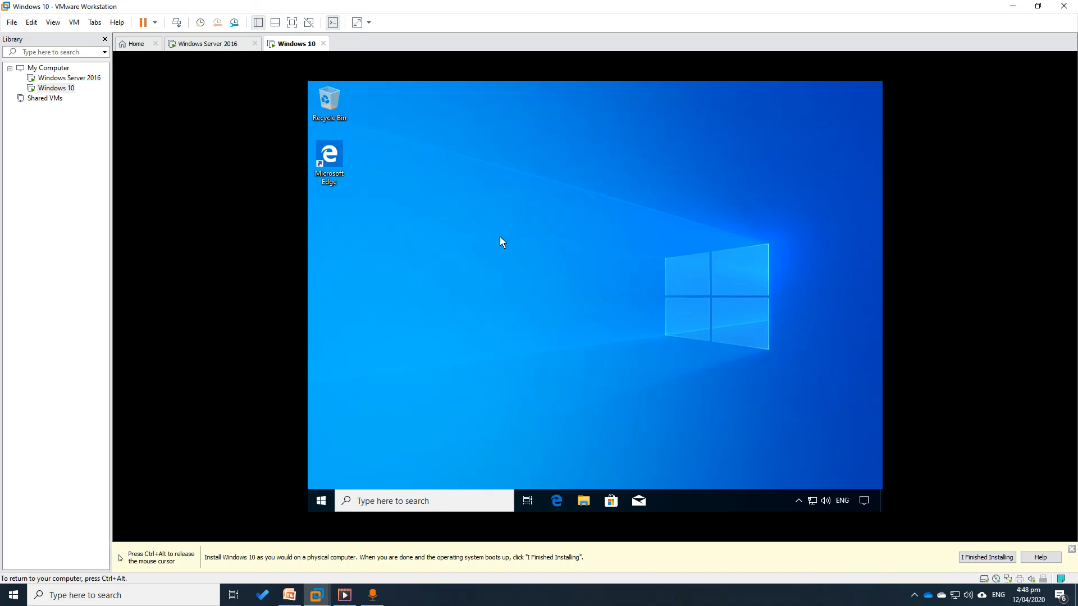
{"action": "key", "text": "ctrl+alt"}
{"action": "left_click", "coordinate": [208, 45]}
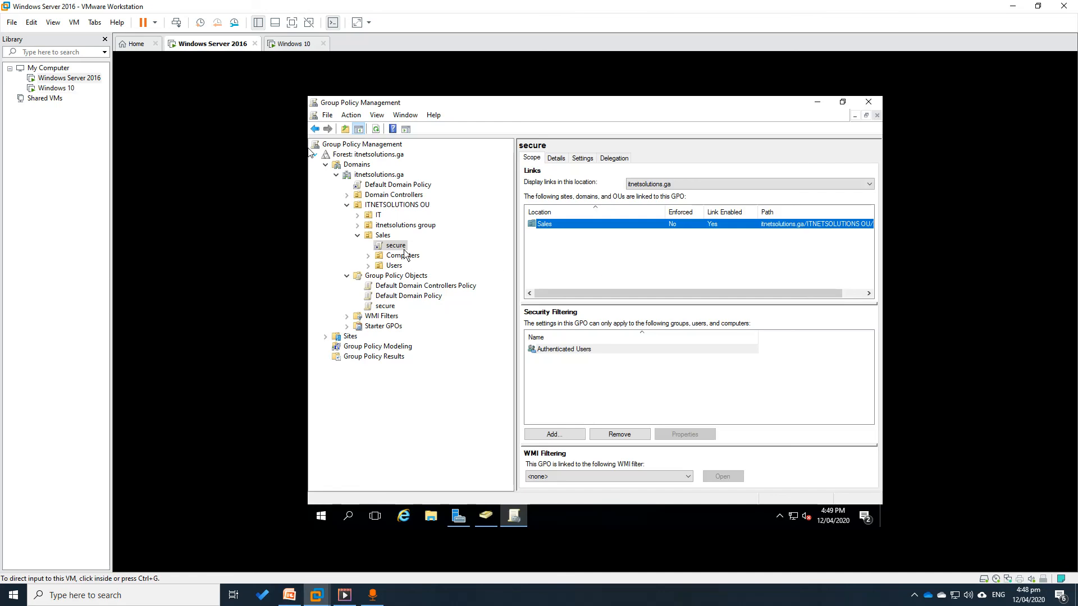
Edit the secure GPO and expand User Configuration > Policies > Administrative Templates with a wider tree pane
{"action": "left_click", "coordinate": [382, 308]}
{"action": "right_click", "coordinate": [394, 246]}
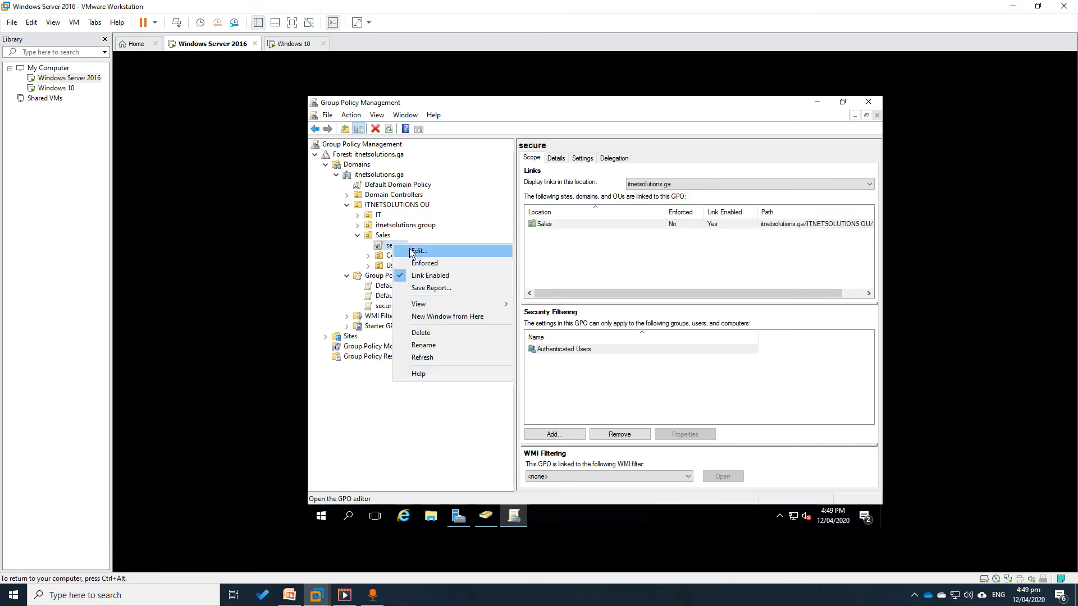
{"action": "left_click", "coordinate": [419, 251]}
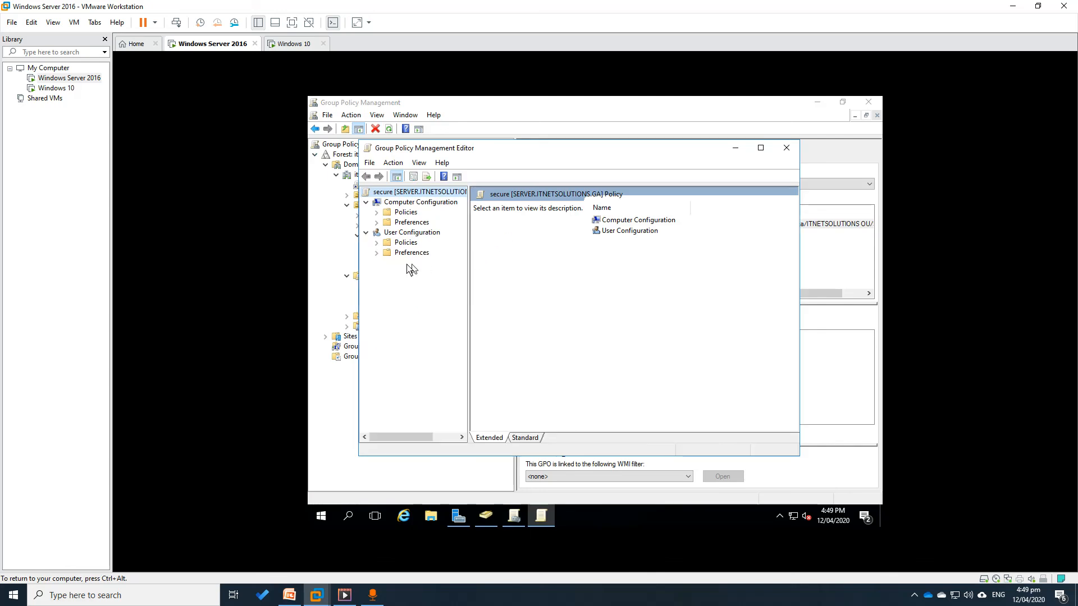
{"action": "left_click", "coordinate": [376, 242]}
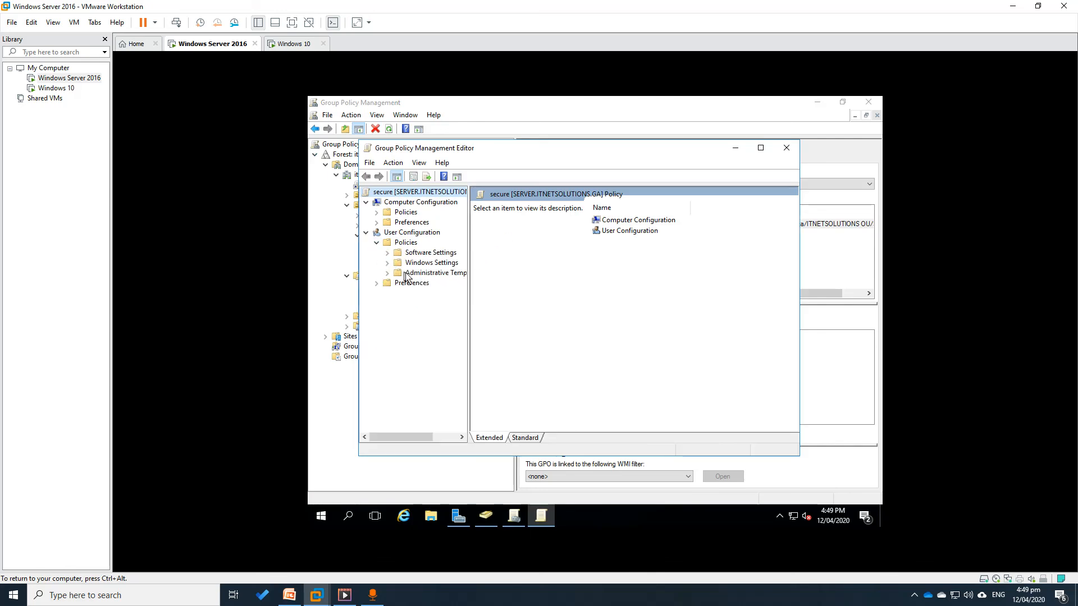
{"action": "left_click", "coordinate": [387, 263]}
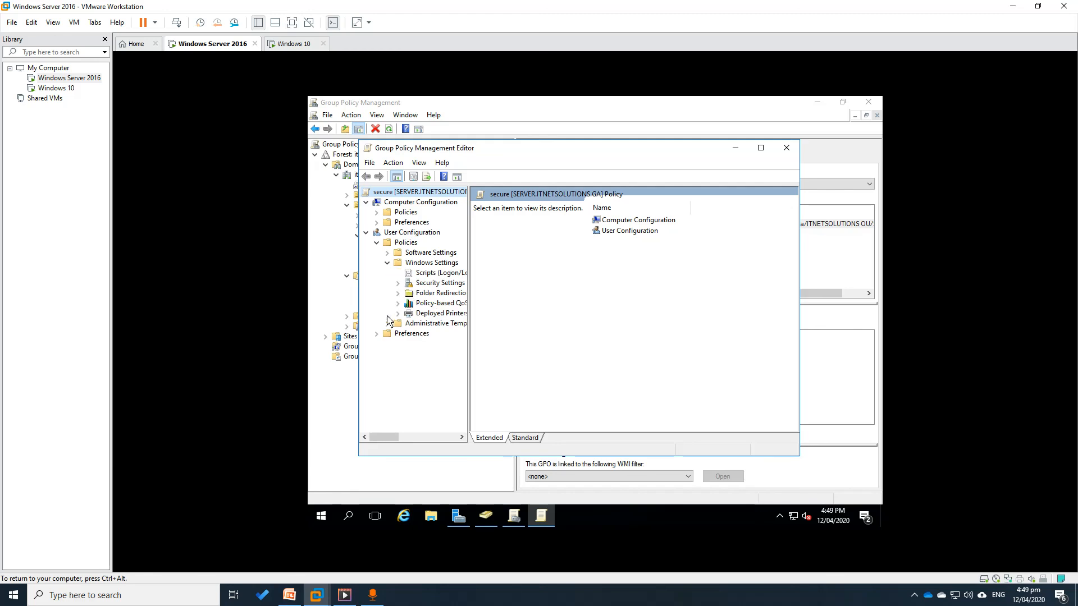
{"action": "left_click", "coordinate": [387, 263]}
{"action": "left_click", "coordinate": [387, 273]}
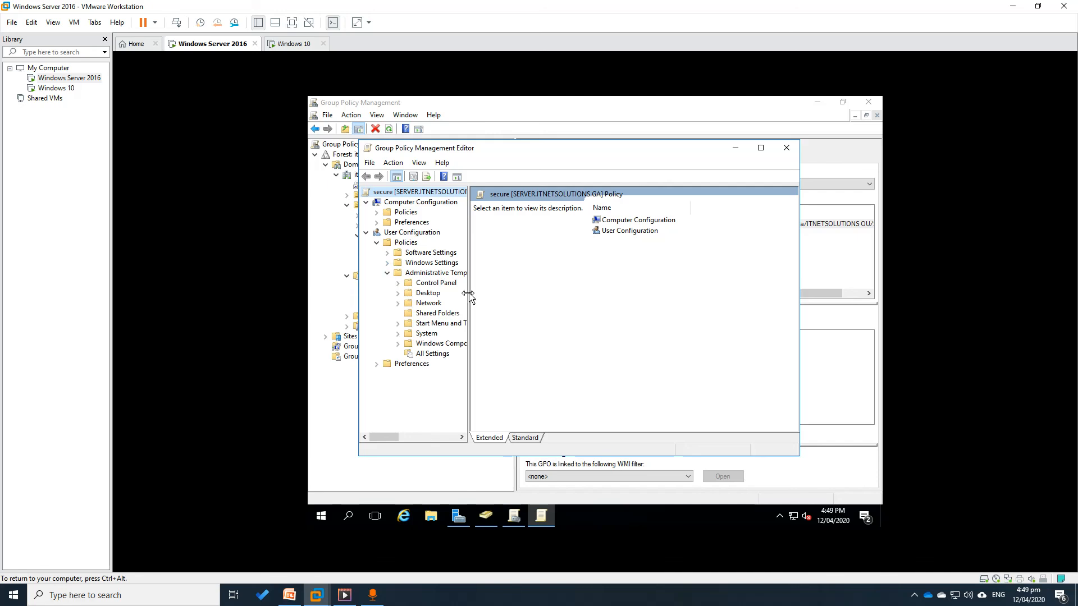
{"action": "left_click_drag", "start_coordinate": [468, 292], "coordinate": [525, 300]}
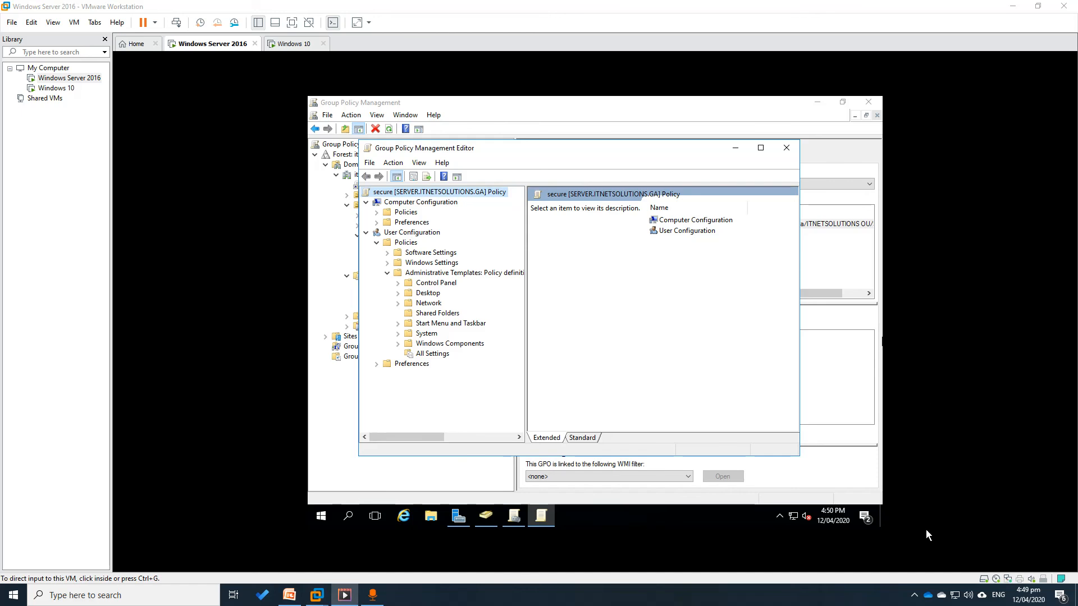
{"action": "left_click", "coordinate": [914, 595]}
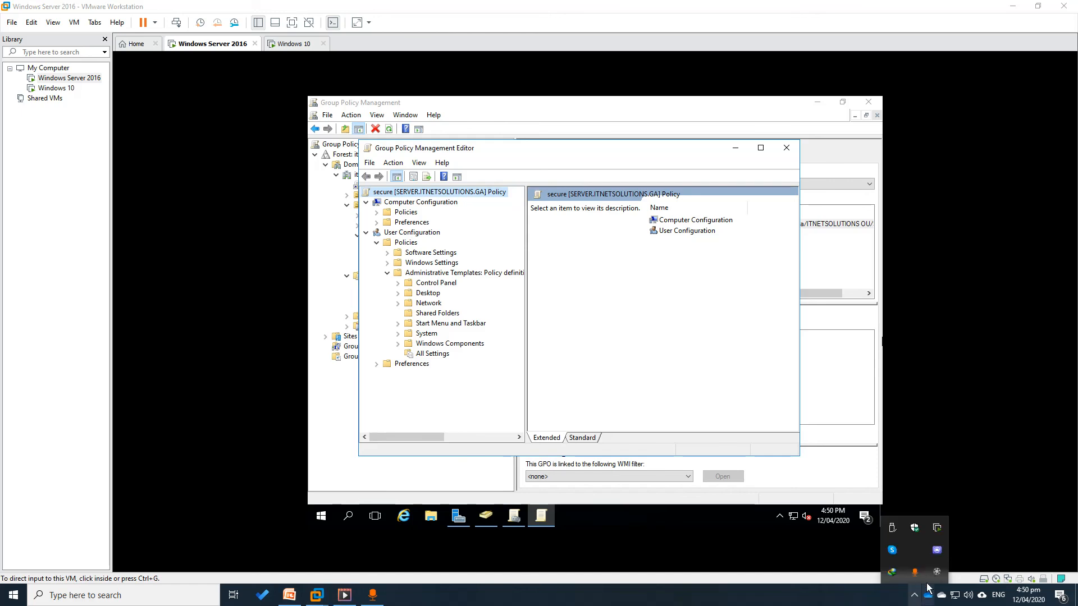